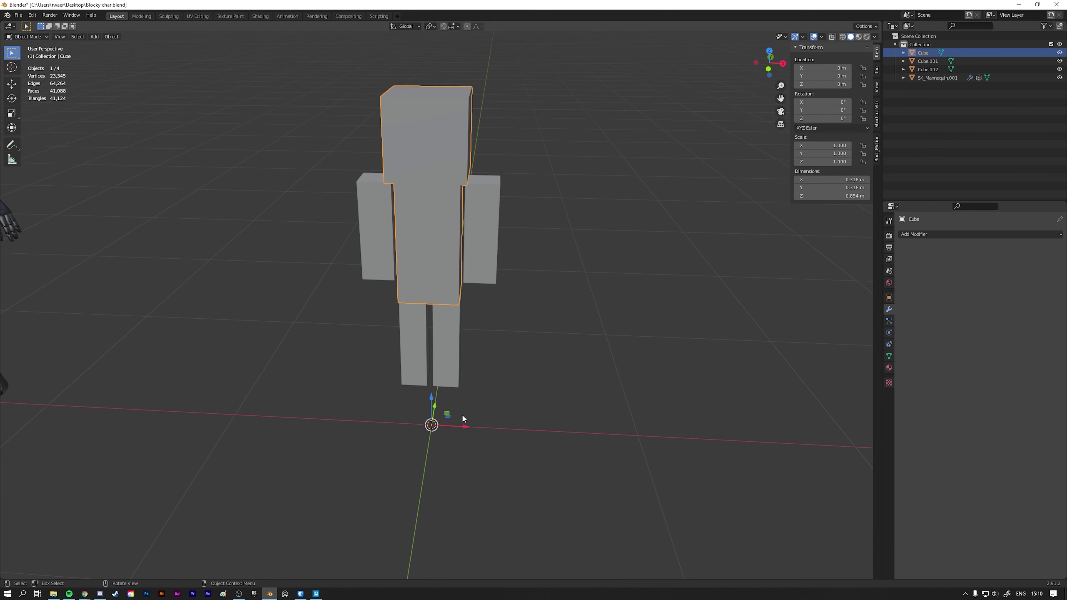
Step: Grab the body cube with G to nudge it slightly sideways along X
key(g)
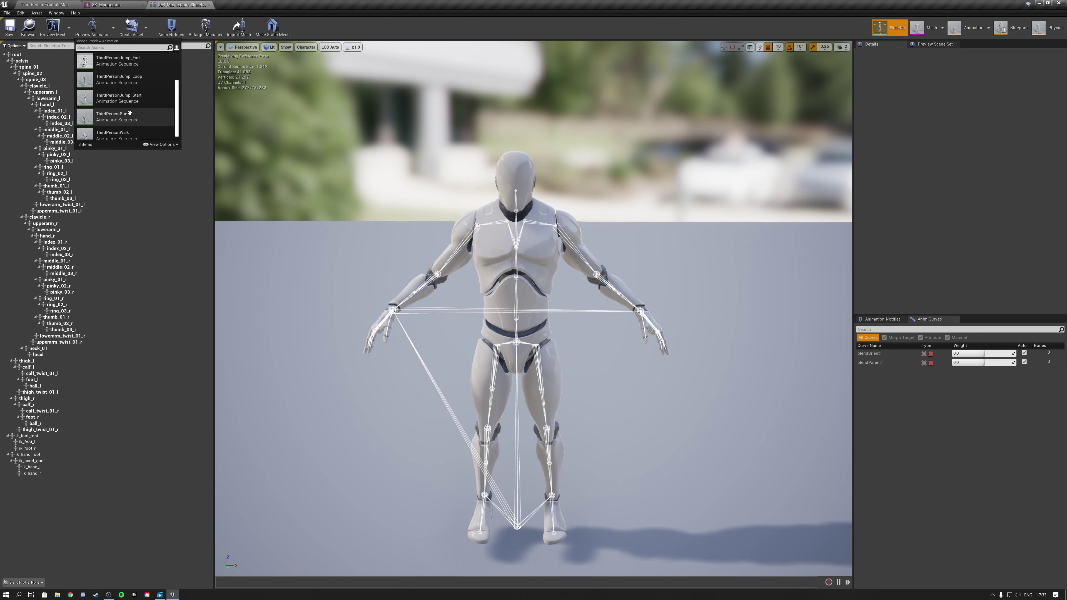
Step: Preview ThirdPersonRun on the mannequin and set the Hat's Parent Socket to head
click(130, 112)
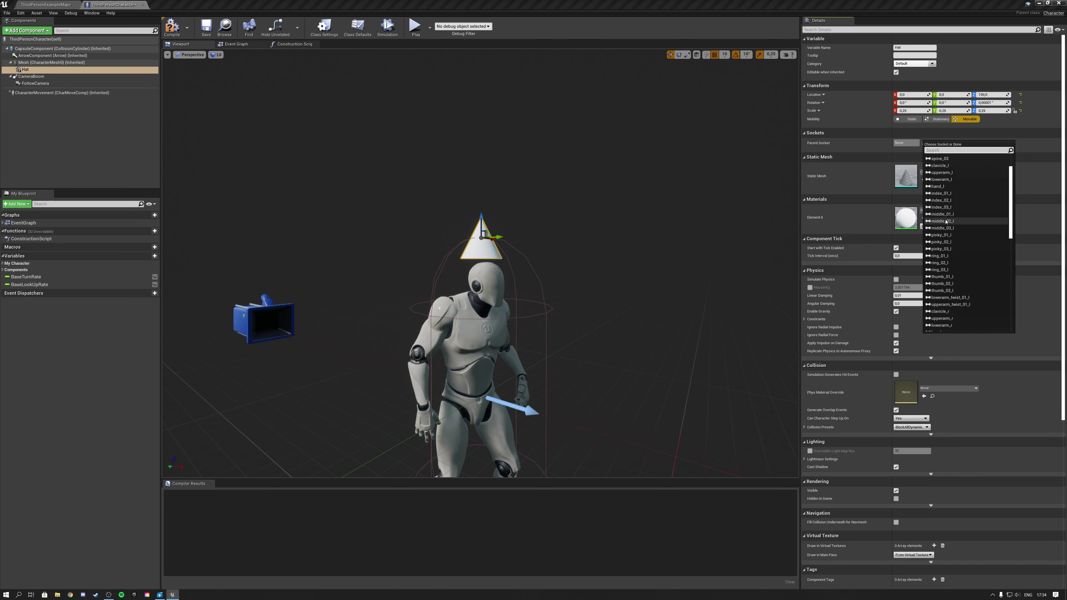
click(946, 222)
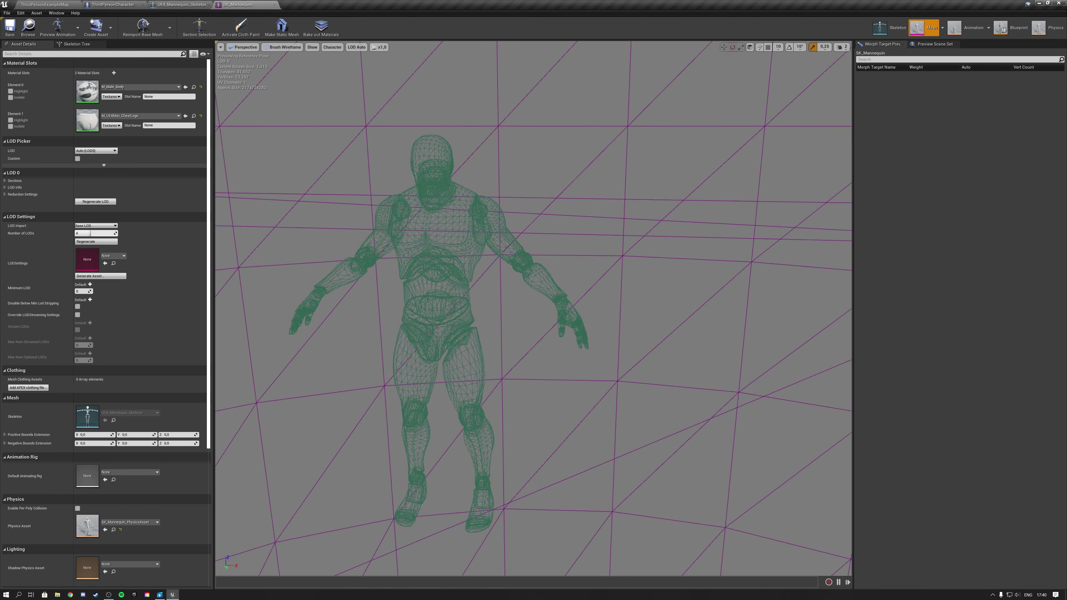
Step: Orbit the wireframe mannequin and change the viewport view mode from Brush Wireframe to Lit
drag(637, 195, 637, 196)
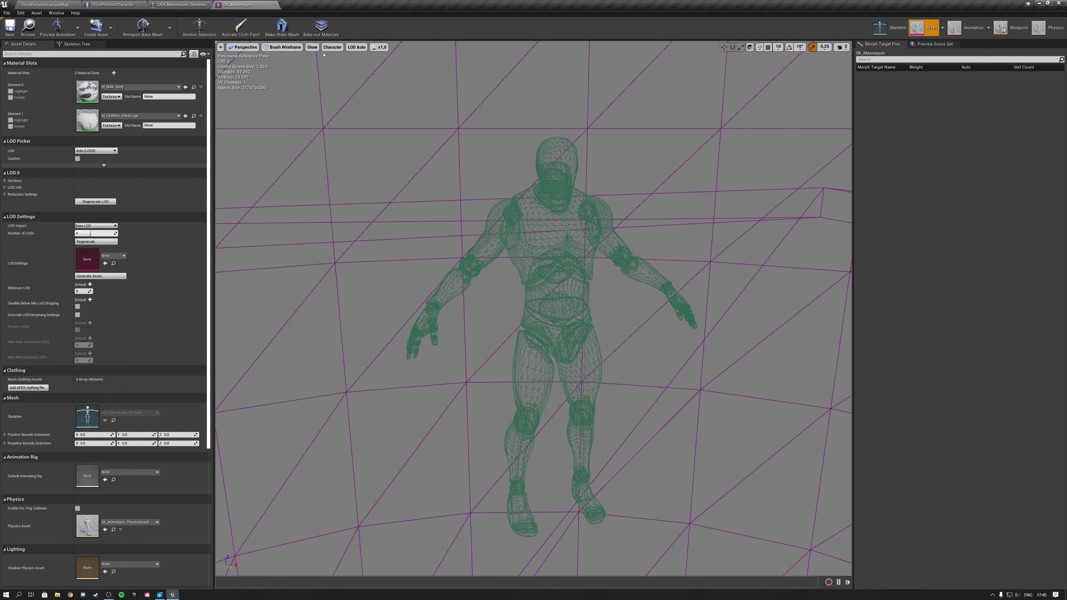
click(295, 47)
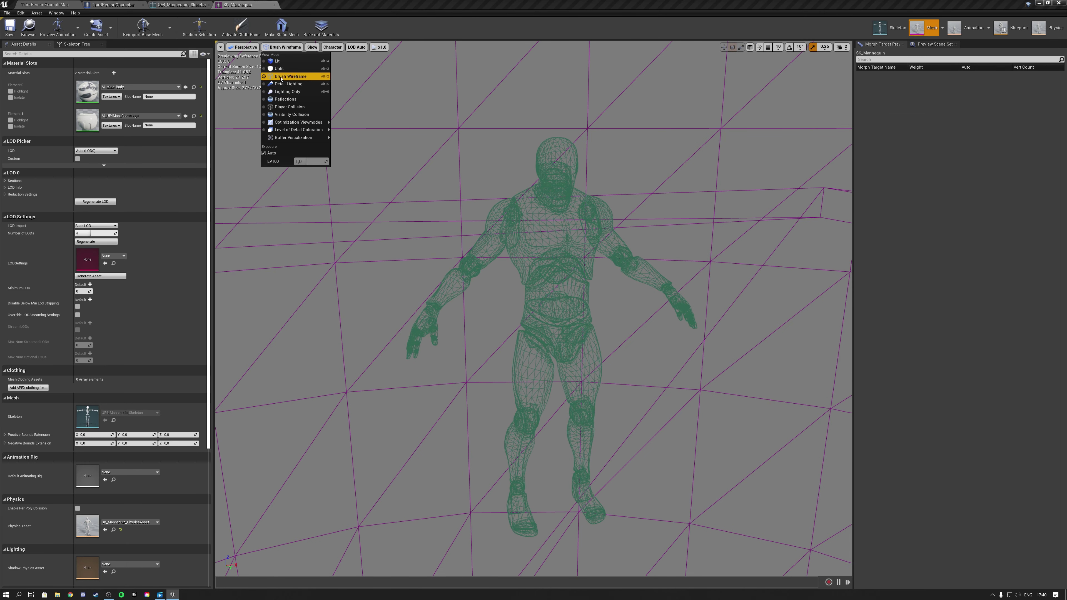
click(278, 61)
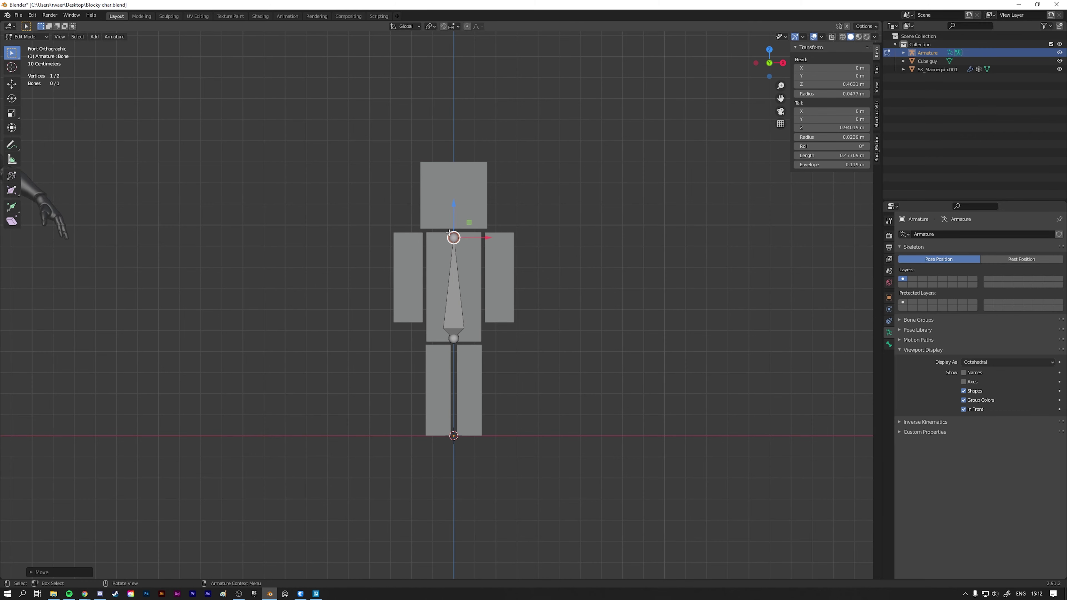
Step: Select the middle joint of the armature's bone chain up the character's centre
click(446, 220)
shift+middle_drag(446, 220, 417, 236)
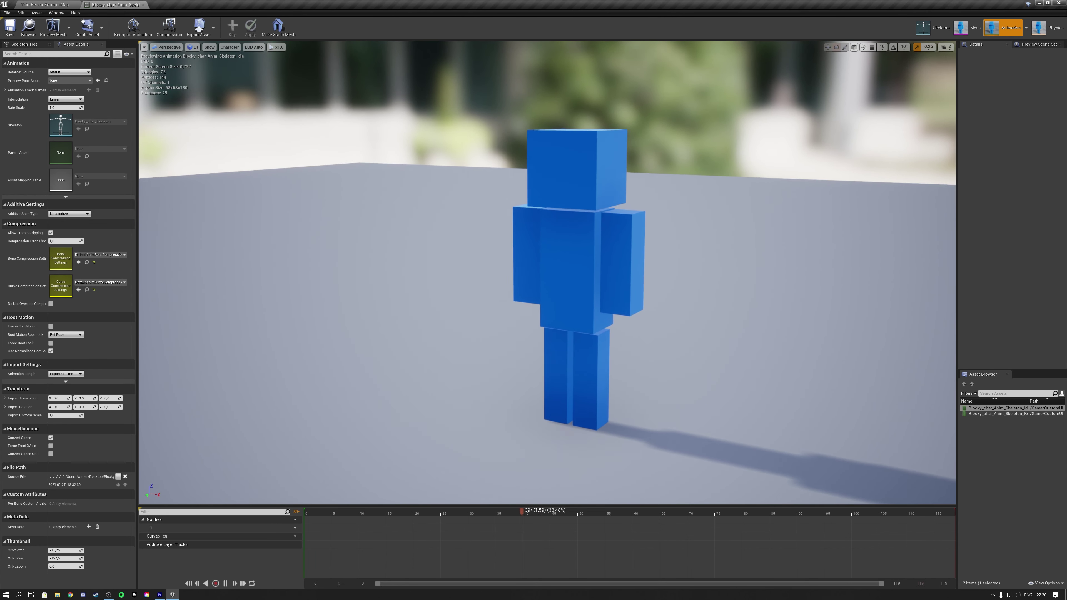
Step: Choose the preview mesh and switch the preview to the blocky character's running animation
click(68, 27)
click(68, 61)
click(87, 26)
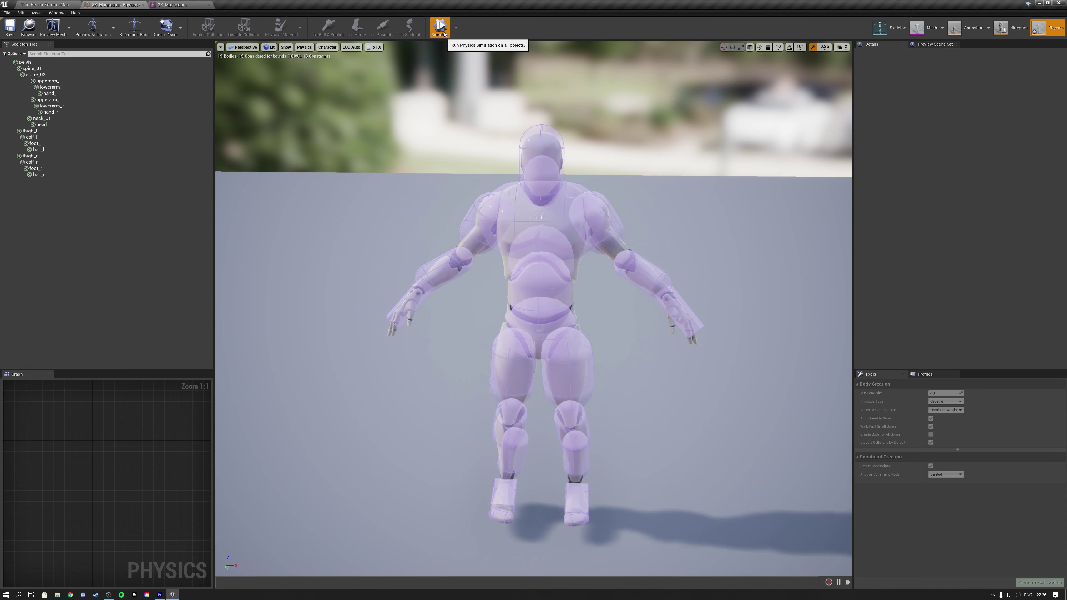
Step: Reset the ragdoll with Alt+S and restart the physics simulation so it collapses
key(alt+s)
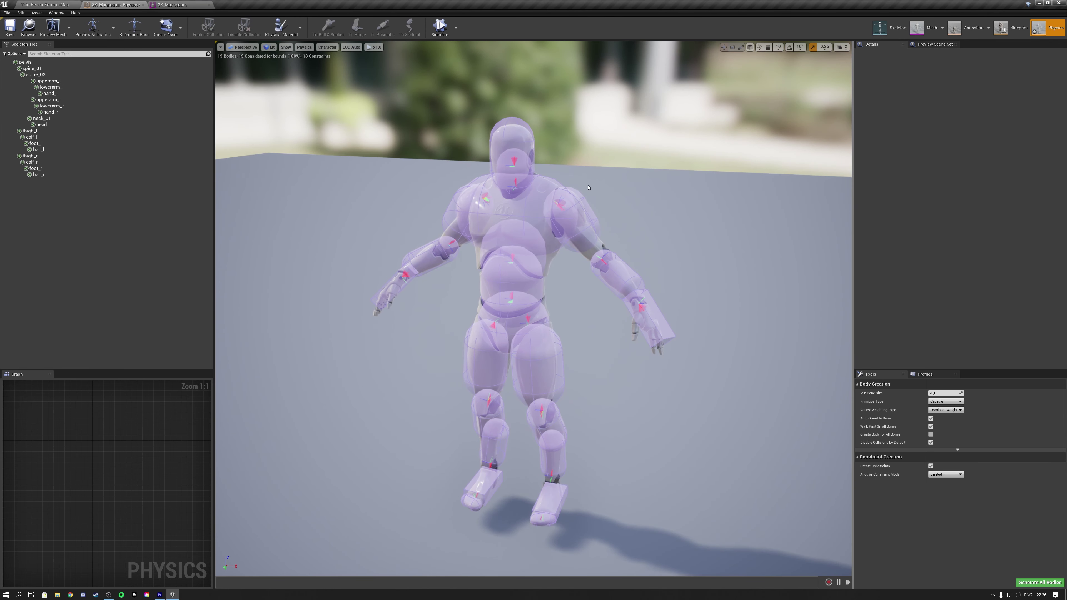
click(567, 201)
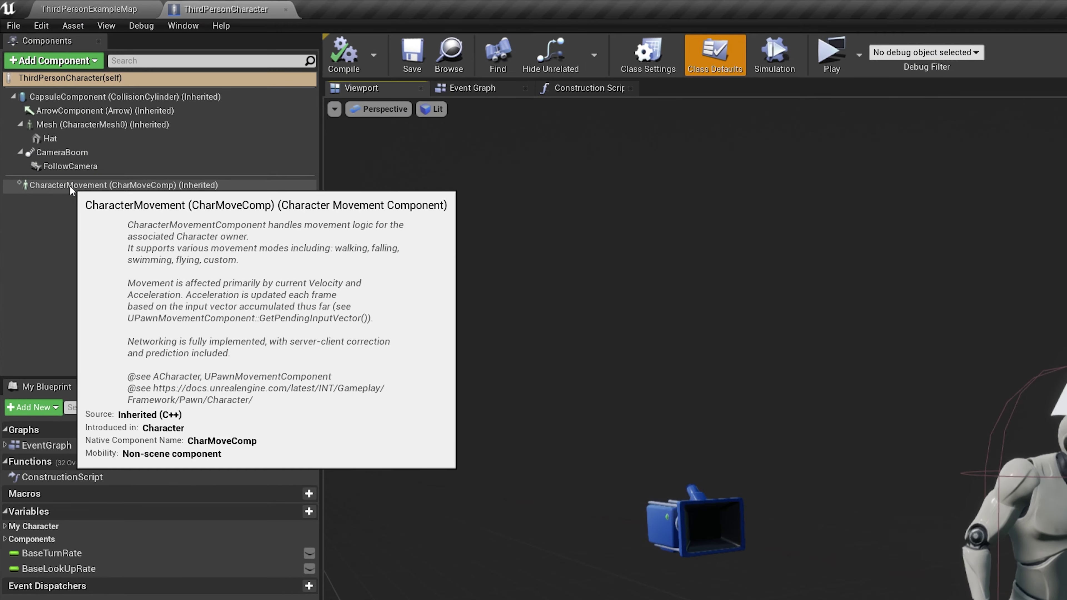
Step: Select CharacterMovement and review its Details, including Max Walk Speed 600 and Jump Z Velocity 600
click(87, 189)
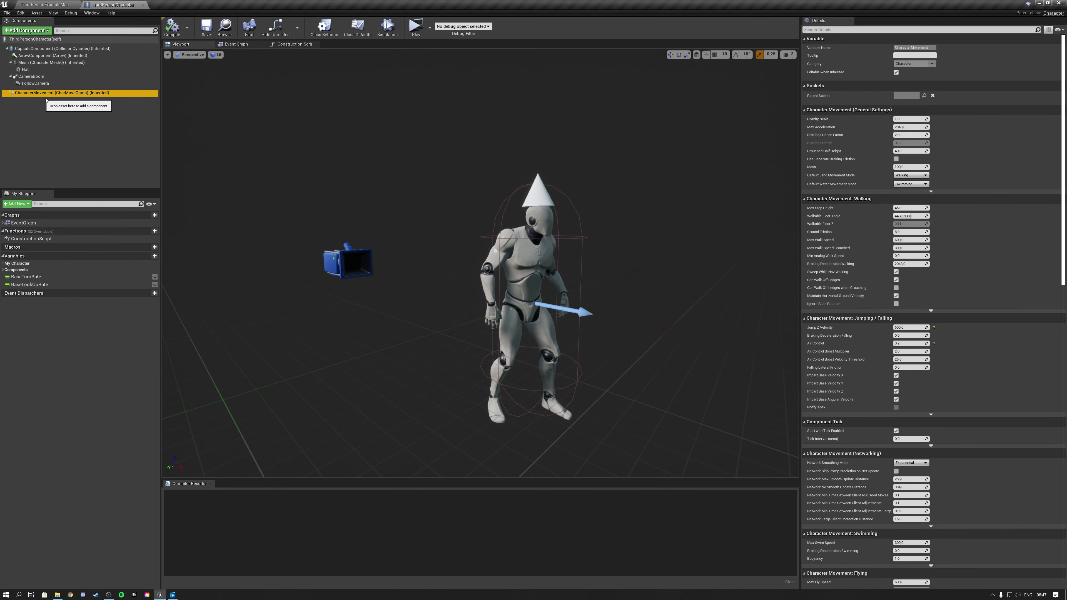
scroll(898, 289, down, 15)
scroll(898, 288, up, 12)
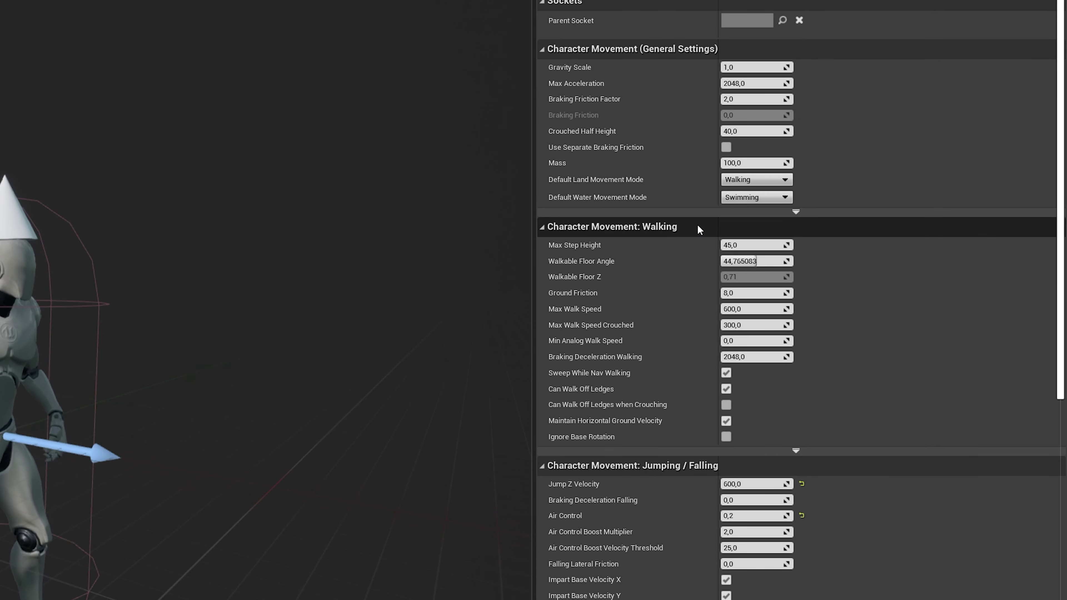
scroll(876, 181, down, 15)
scroll(644, 232, up, 15)
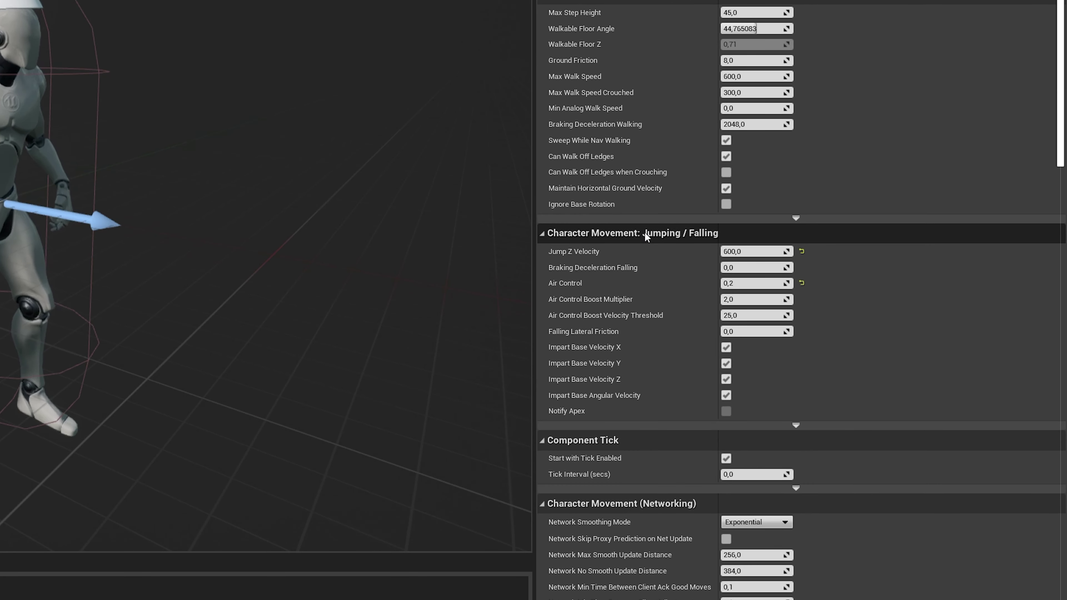
scroll(644, 222, down, 12)
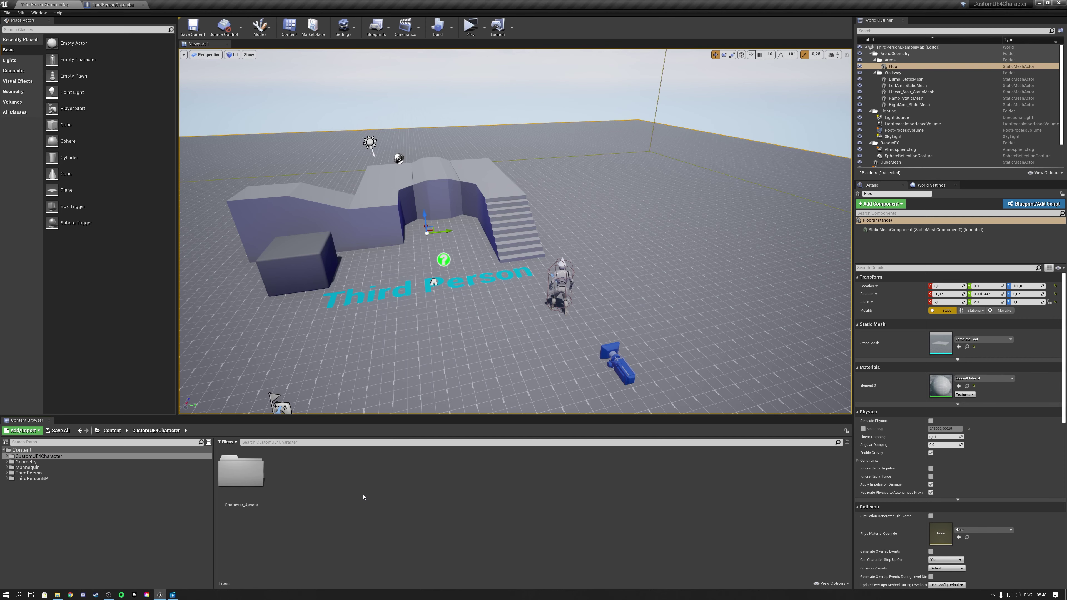
Step: Create a new MyCharacter Blueprint Class and paste the copied input nodes into its graph
right_click(364, 496)
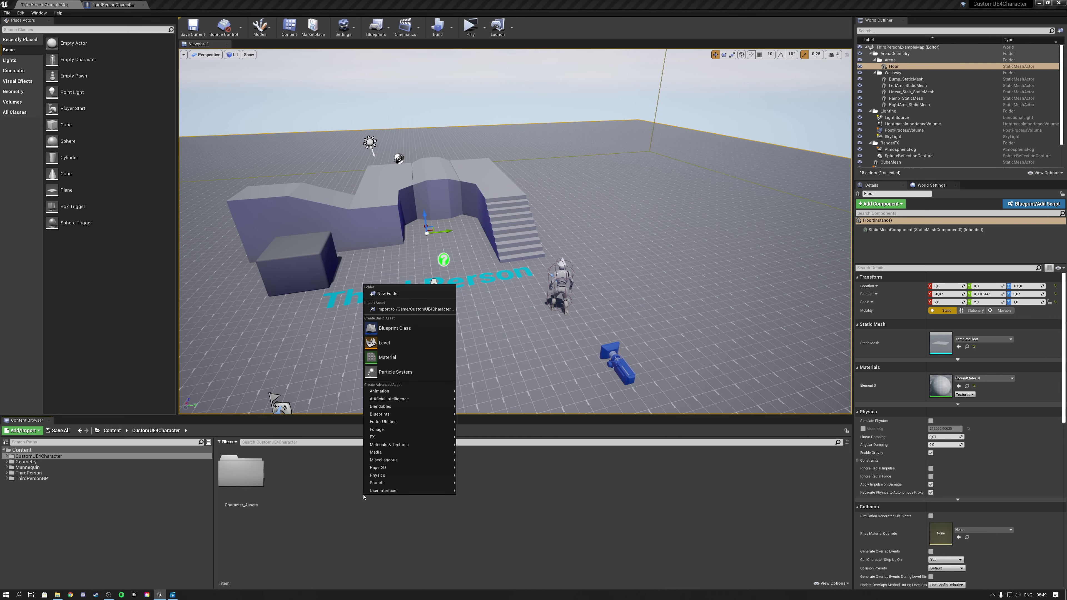
click(414, 334)
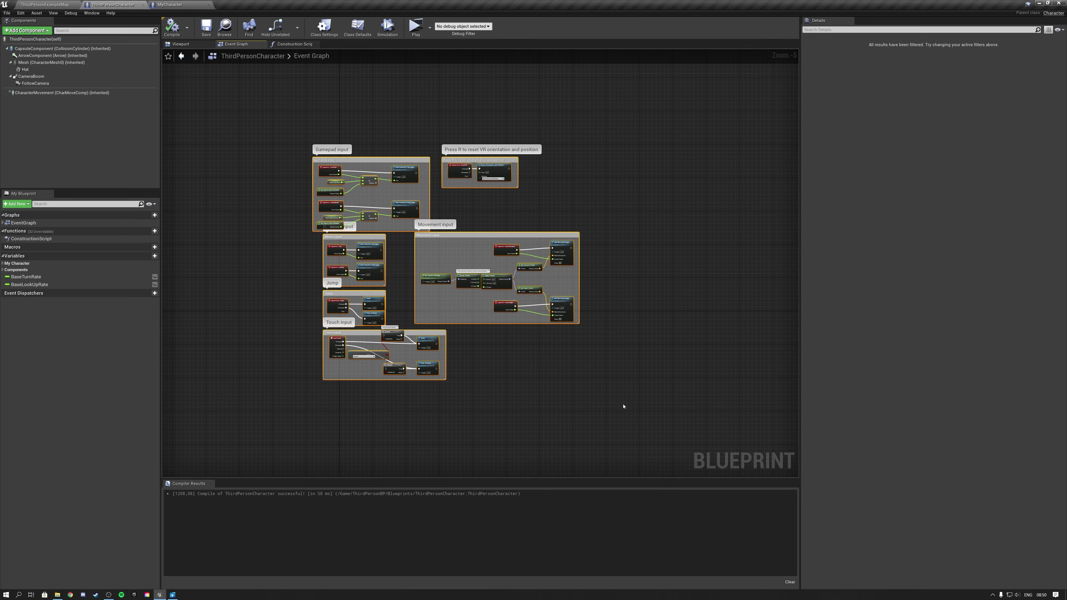
click(184, 9)
key(ctrl+v)
Step: Expand the MoveForward and Jump input bindings in Project Settings > Input
scroll(452, 274, down, 3)
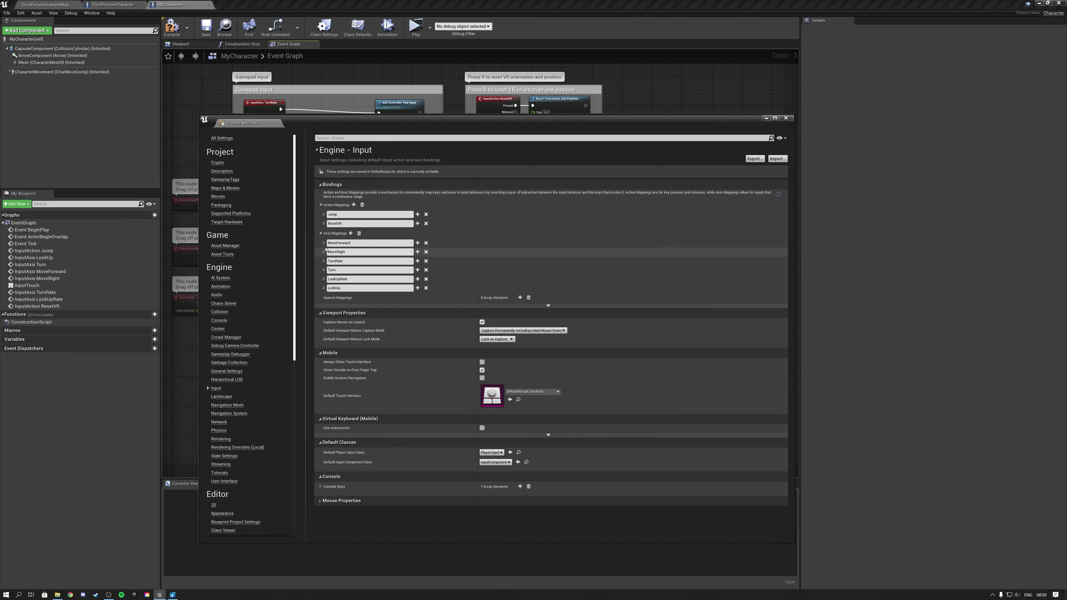
click(324, 242)
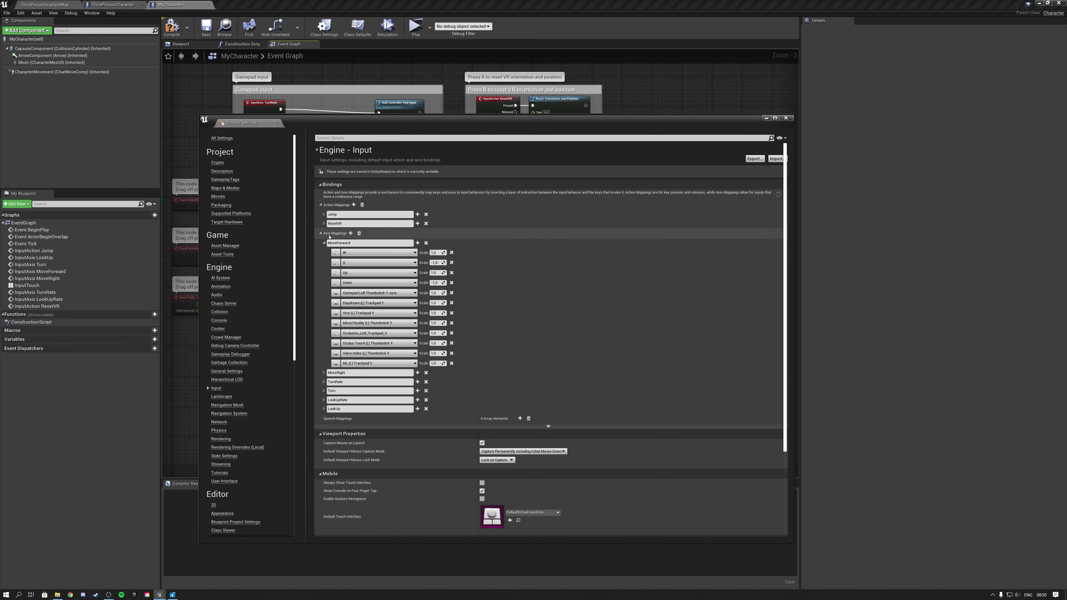
click(323, 215)
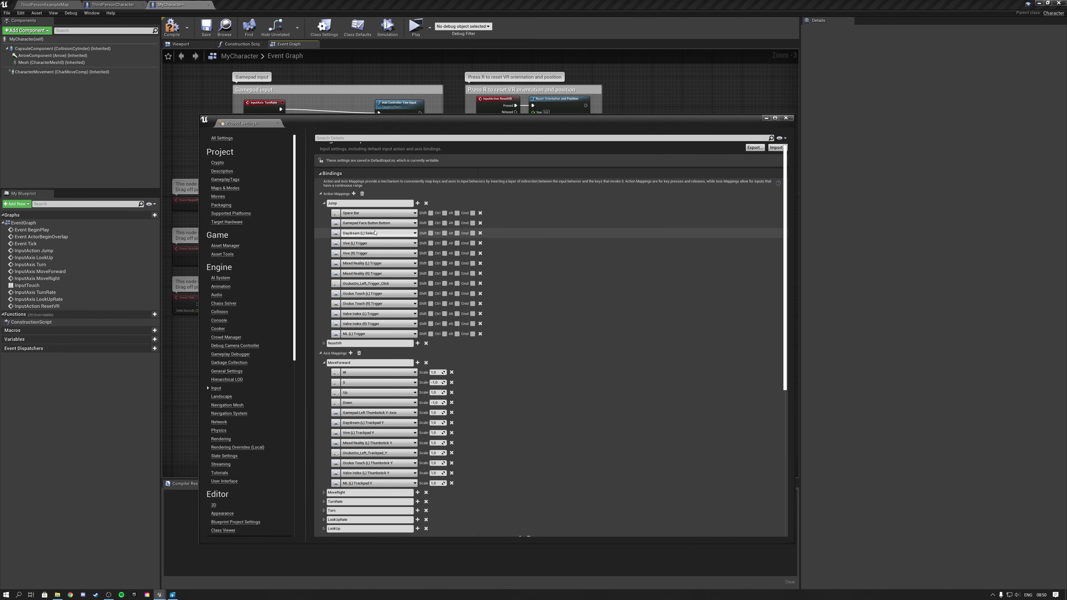
scroll(353, 219, down, 3)
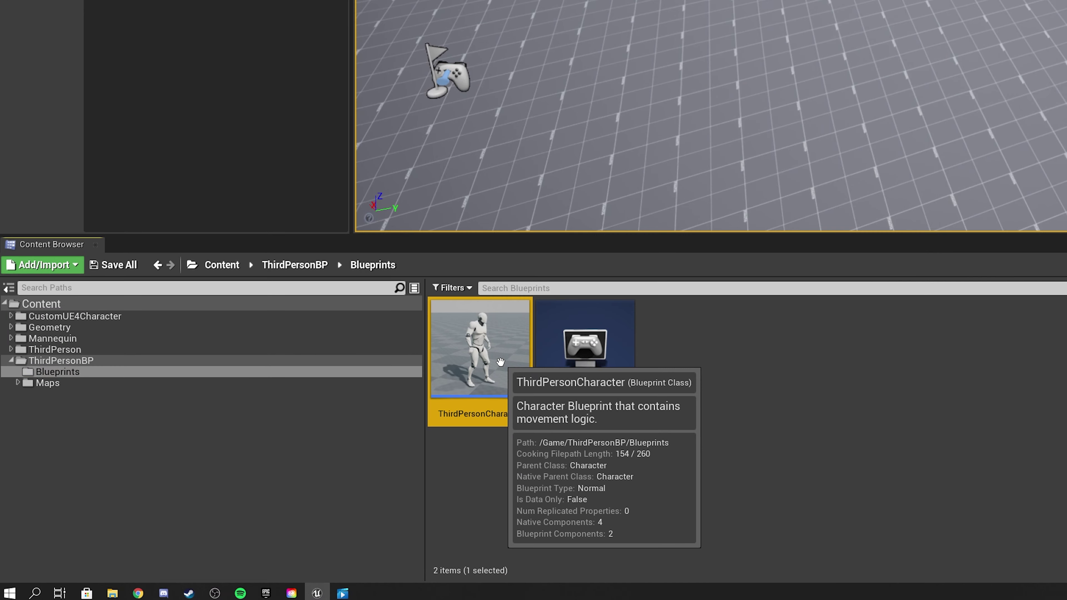
Step: Copy ThirdPersonCharacter into the CustomUE4Character folder
drag(416, 399, 91, 364)
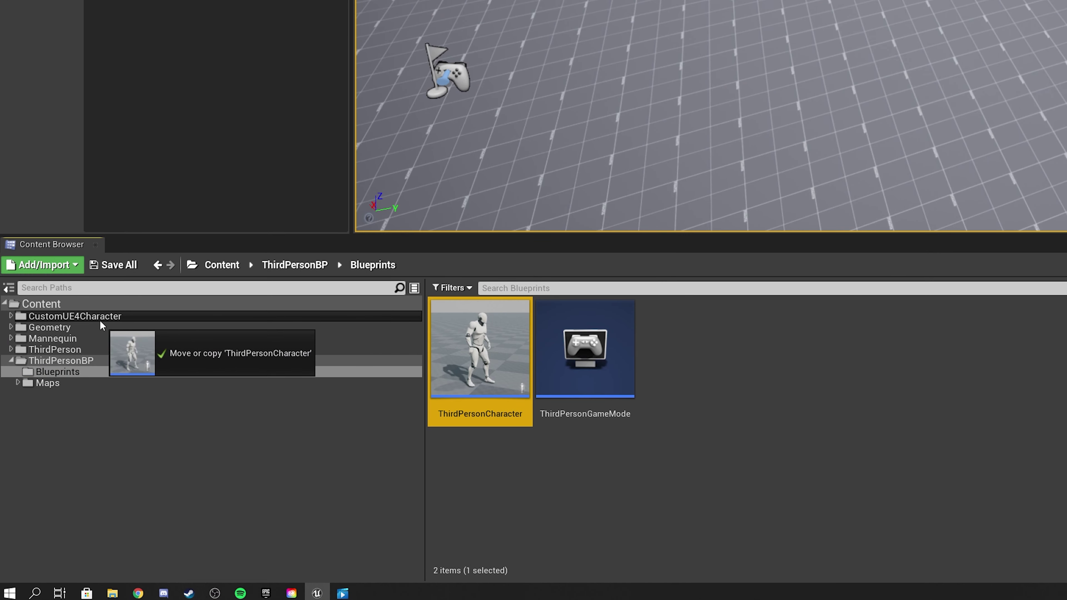
drag(100, 321, 101, 319)
click(126, 352)
click(117, 315)
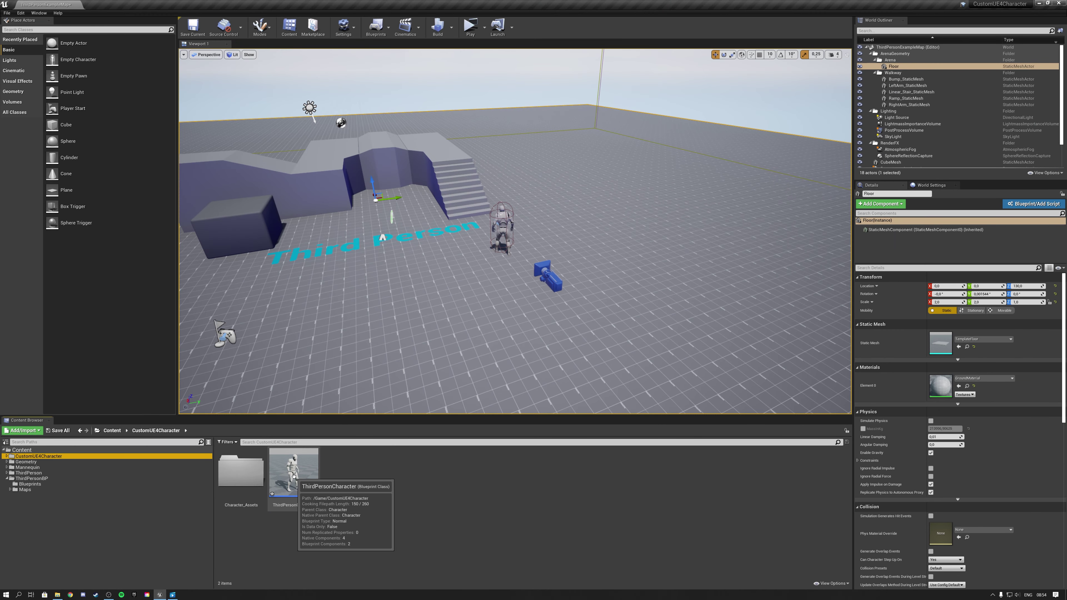
Step: Open the copied blueprint and set its Skeletal Mesh to Blocky_char
double_click(293, 476)
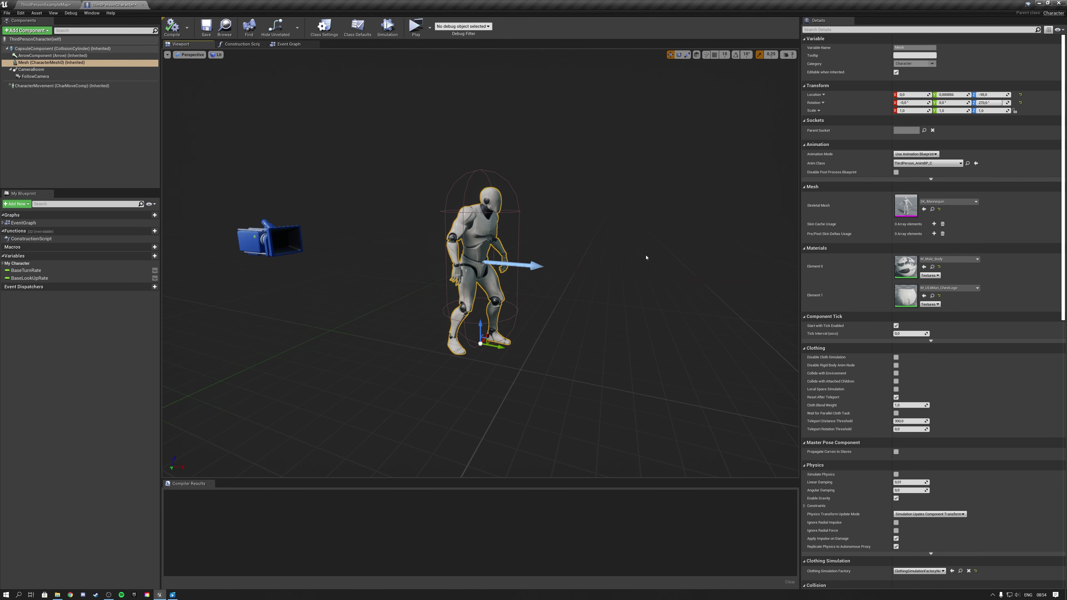
click(957, 202)
click(957, 264)
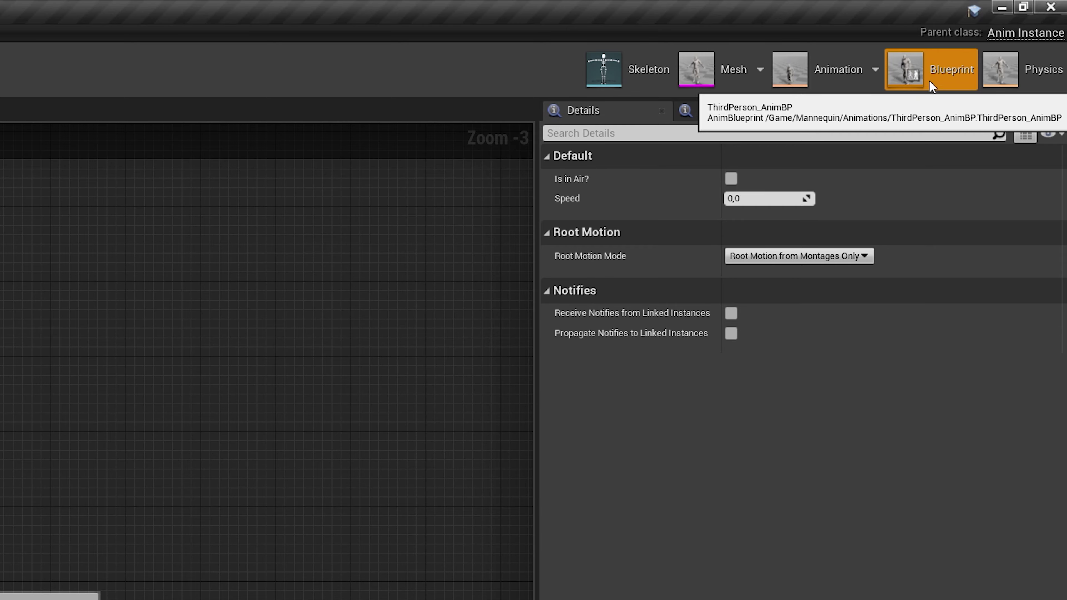
Step: Box-select all Event Graph nodes, then open the Default state machine
drag(331, 201, 733, 402)
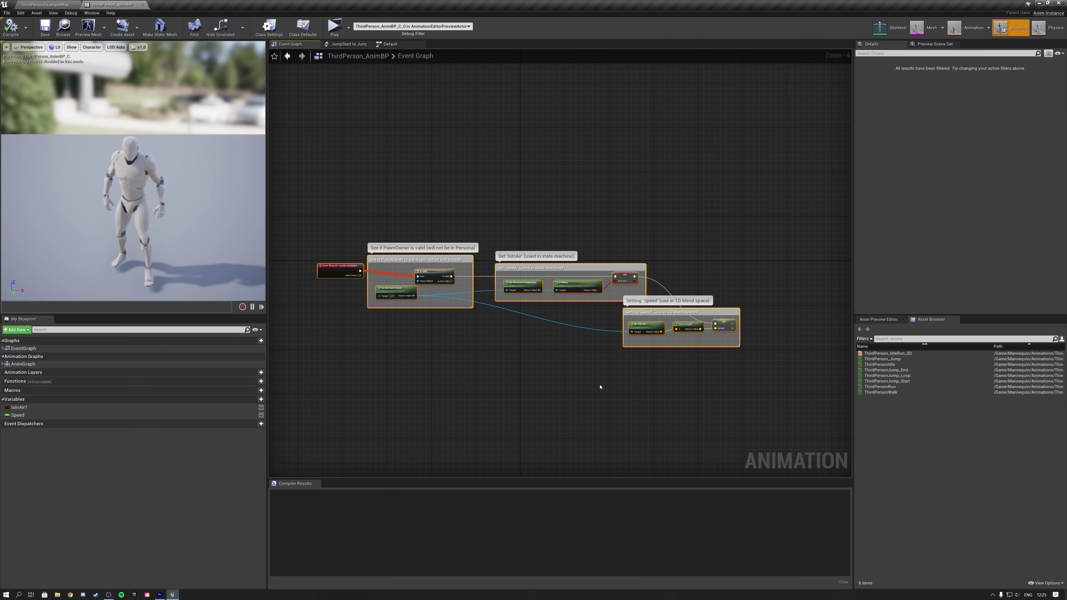
click(387, 44)
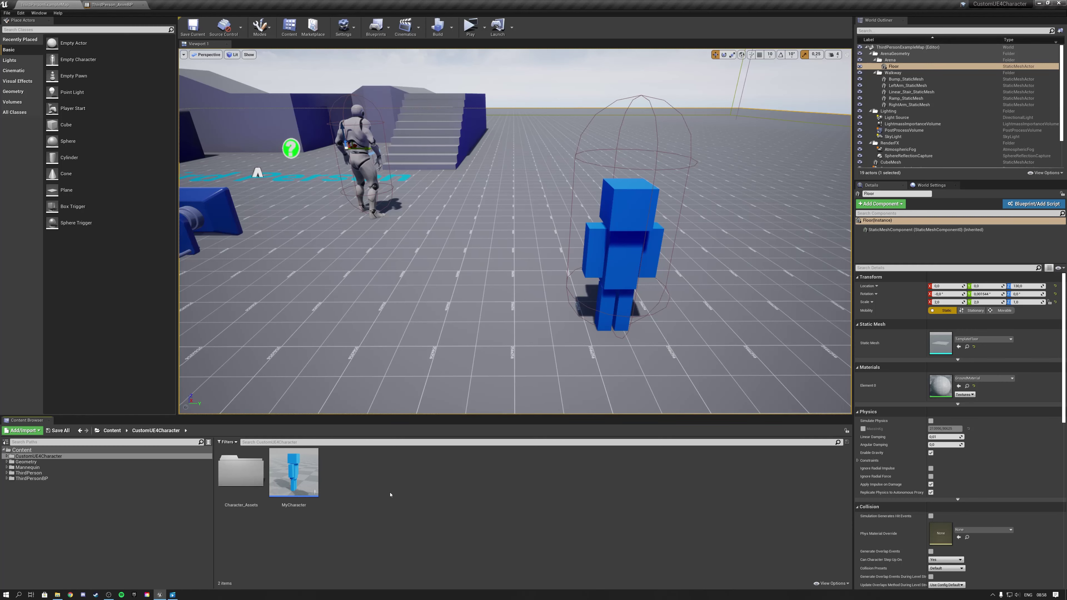
Step: Create an Animation Blueprint on Blocky_char_Skeleton, name it MyAnimBP, and open it
right_click(392, 492)
mouse_move(403, 488)
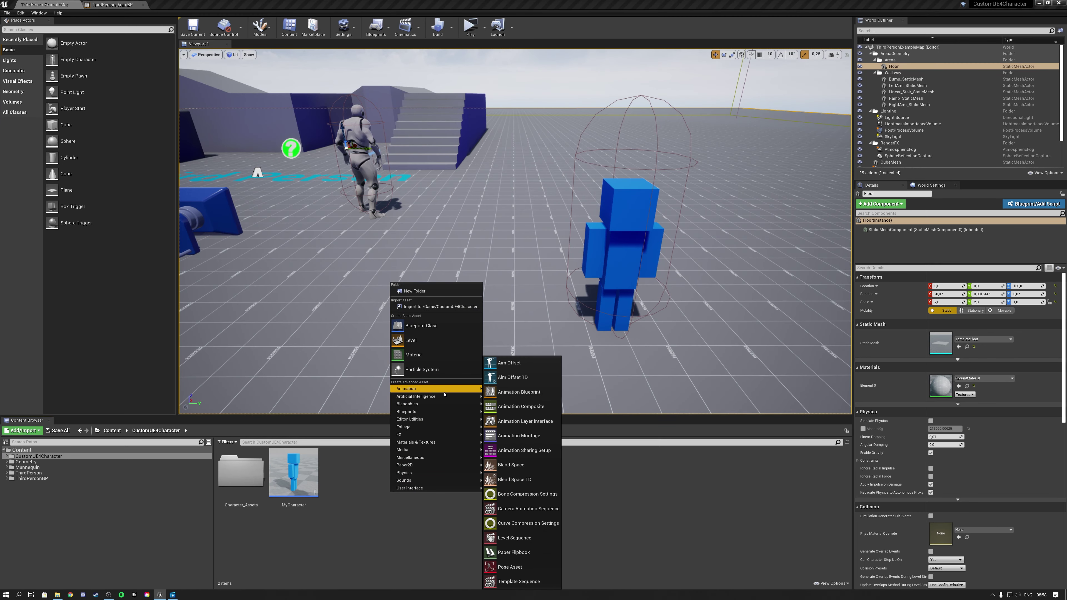
click(512, 393)
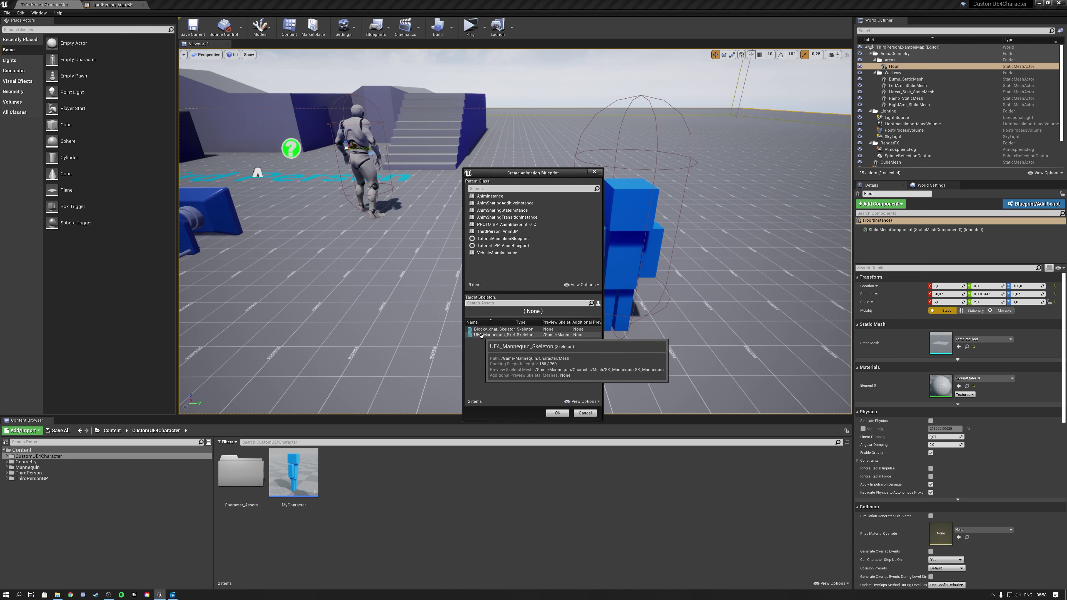
click(493, 329)
click(557, 413)
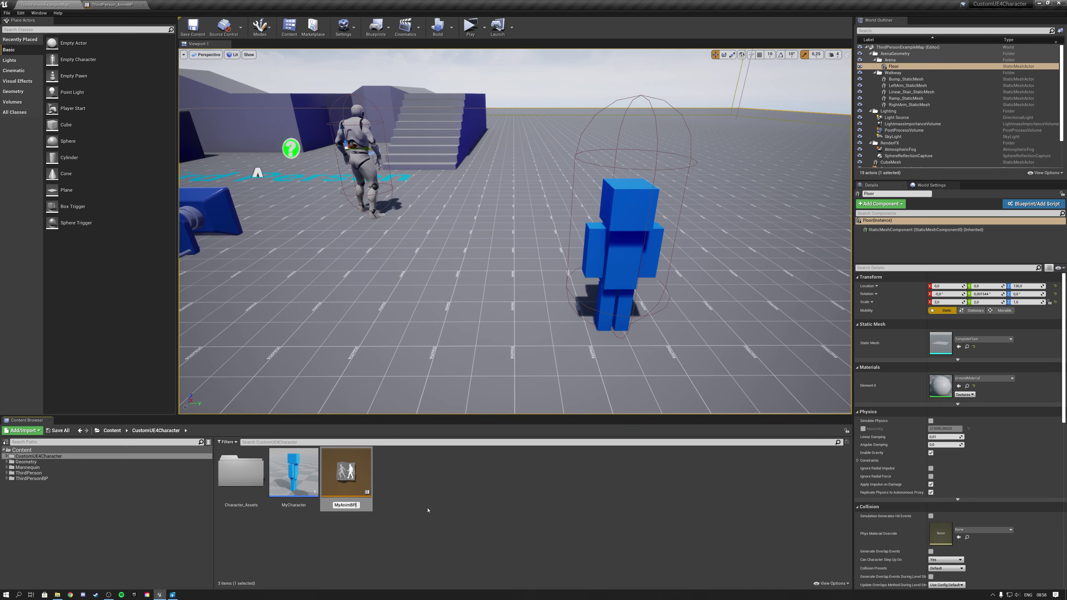
key(Return)
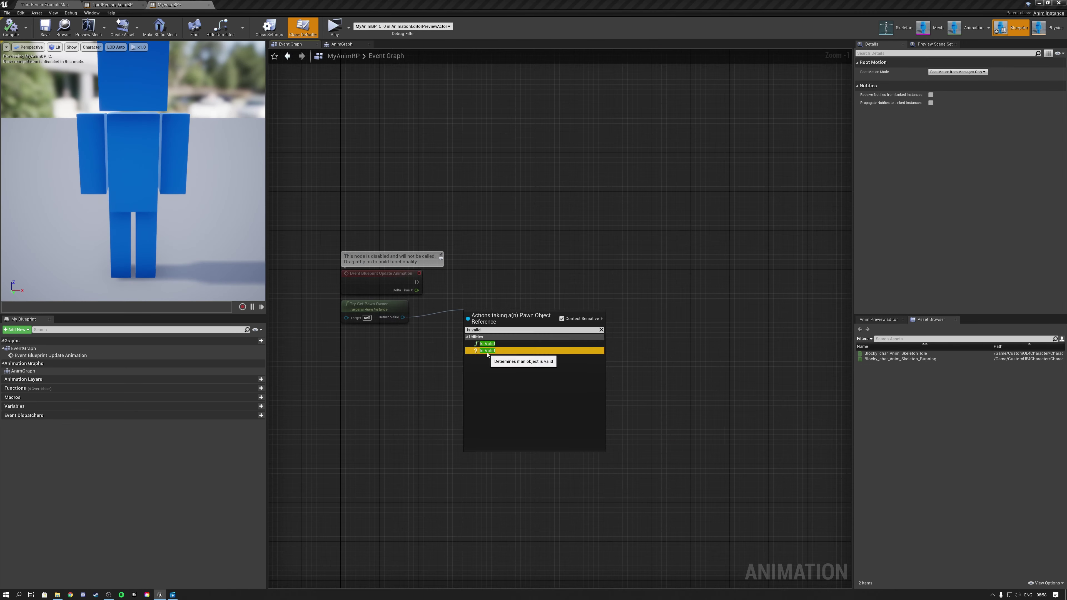
Step: Run the update event through an Is Valid check on the pawn owner and get its velocity
click(488, 352)
right_drag(545, 210, 475, 210)
drag(342, 288, 398, 288)
drag(328, 324, 588, 345)
click(525, 410)
Step: Store the velocity's VectorLength in a new Speed variable, set after the Is Valid check
text(vector length)
key(Return)
right_click(607, 352)
click(643, 404)
text(Speed)
key(Return)
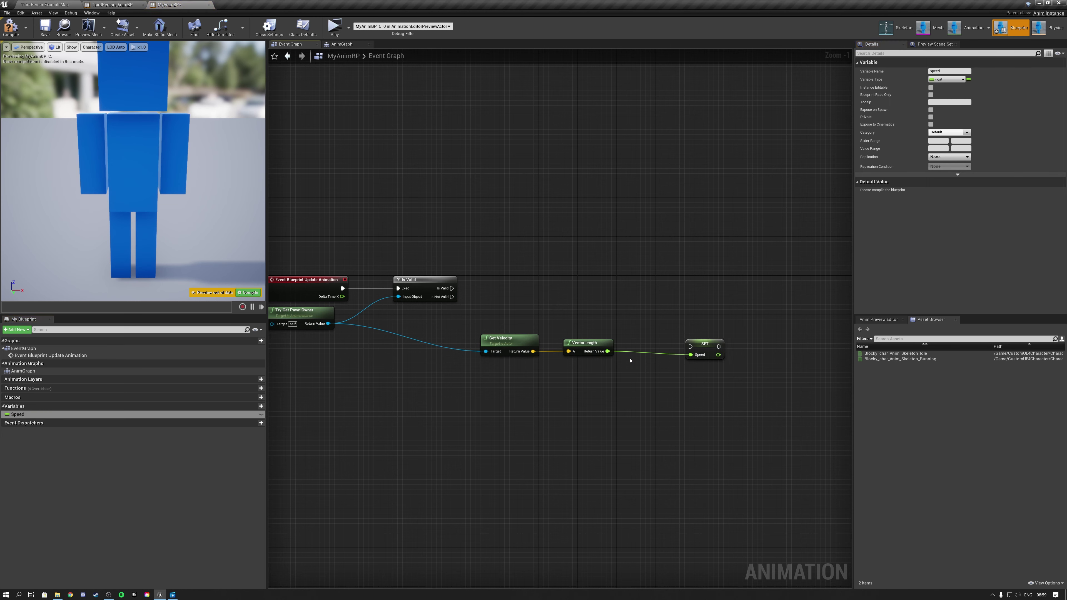
drag(705, 344, 651, 295)
drag(452, 289, 463, 289)
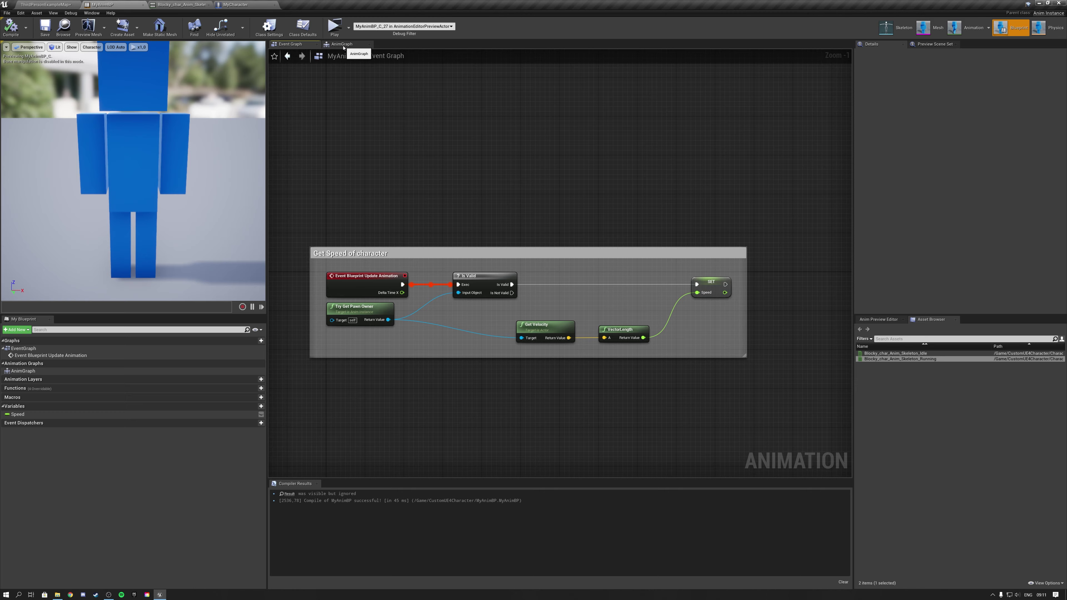
Step: Feed the AnimGraph's Output Pose from a new state machine
click(341, 44)
drag(628, 298, 537, 290)
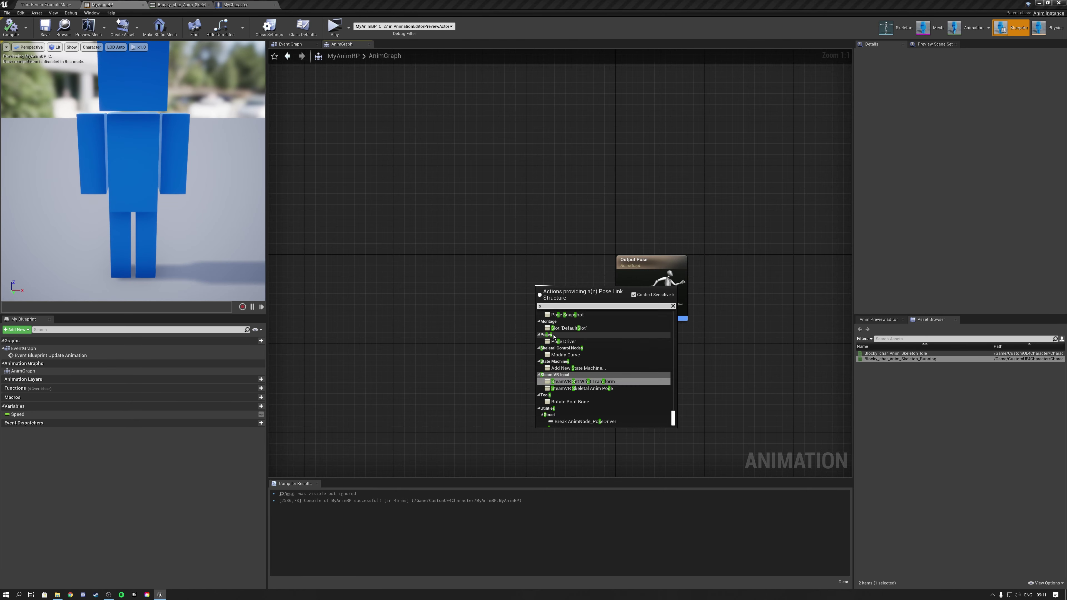
click(580, 424)
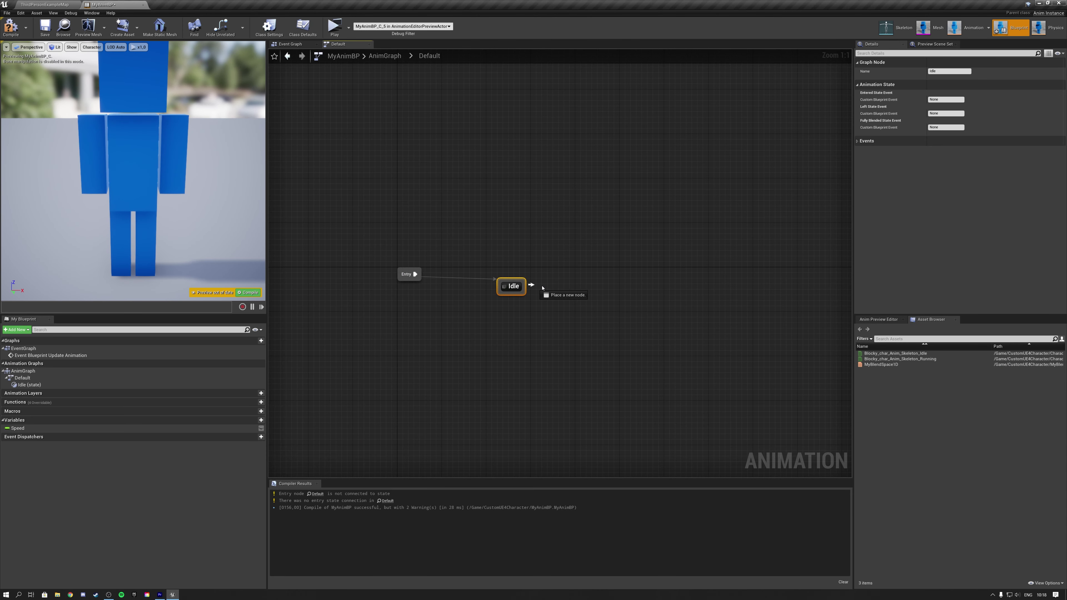
Step: Add a Running state after Idle, with transitions Idle to Running and Running back to Idle
drag(542, 287, 591, 283)
click(615, 302)
text(Running)
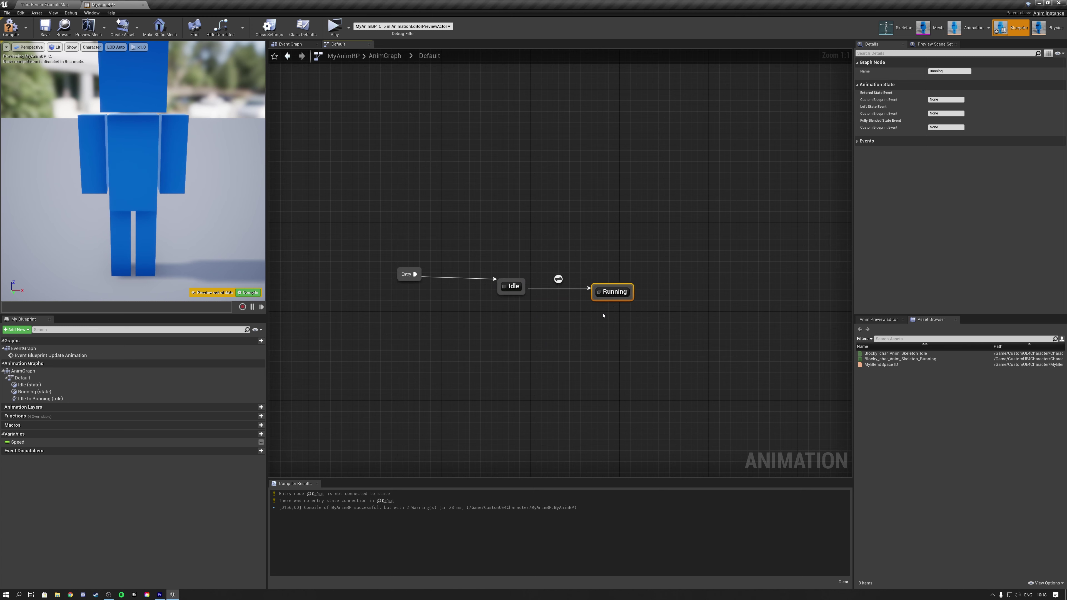
click(565, 286)
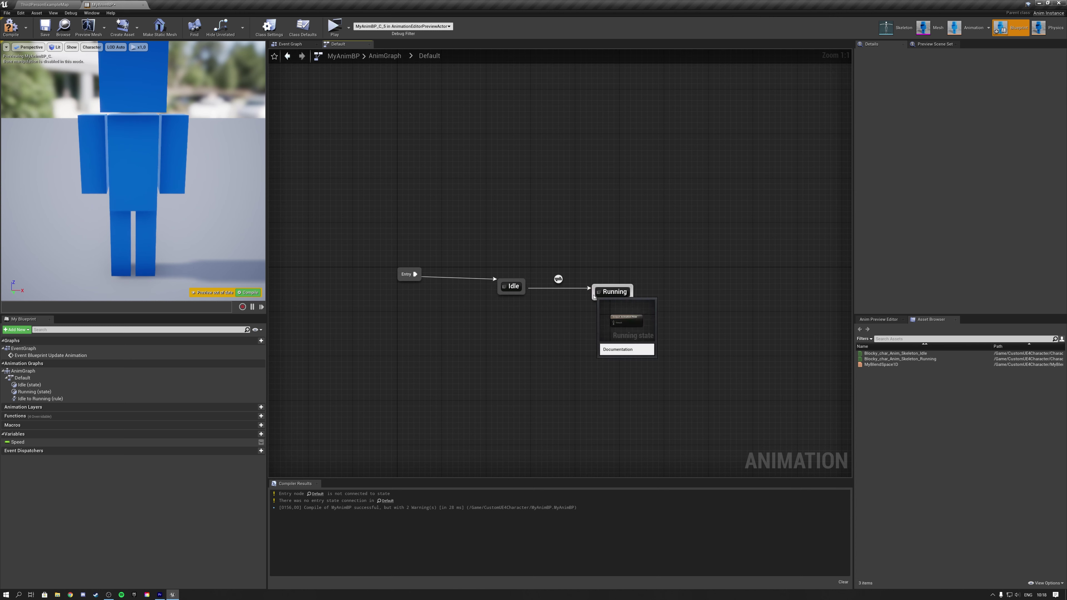
drag(591, 299, 520, 296)
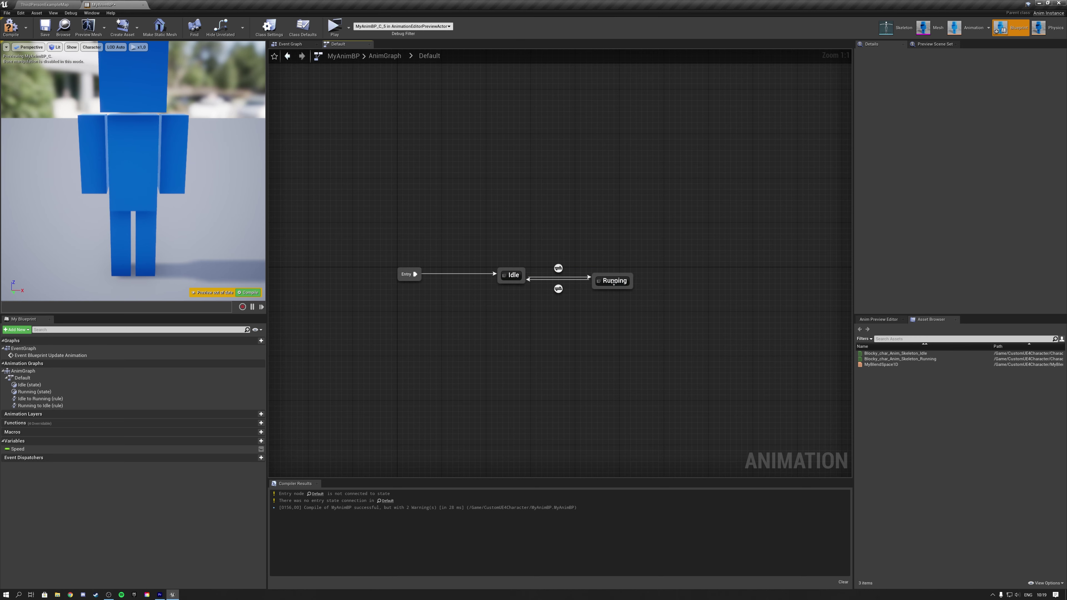
Step: Create the boolean IsRunning? variable and wire it into the Idle to Running rule's Can Enter Transition
double_click(557, 269)
right_drag(557, 269, 648, 291)
click(245, 441)
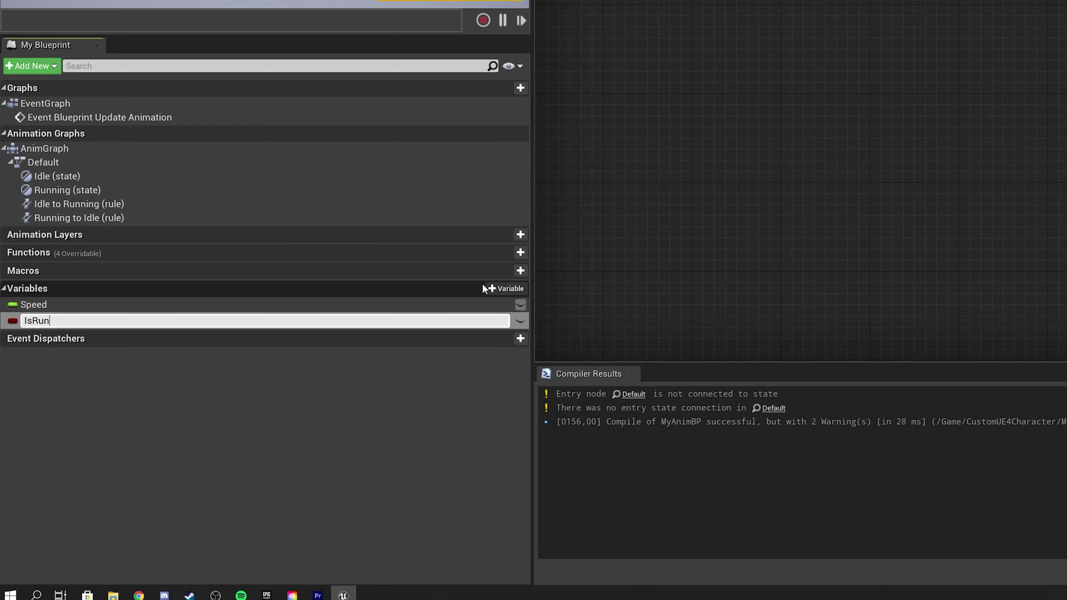
text(IsRunning?)
key(Return)
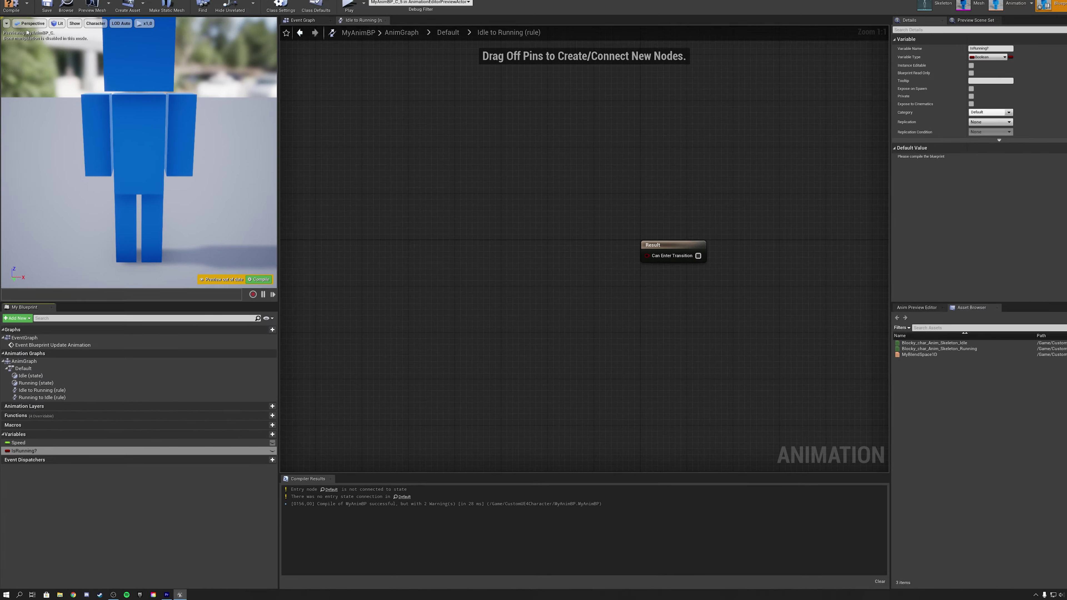
click(7, 27)
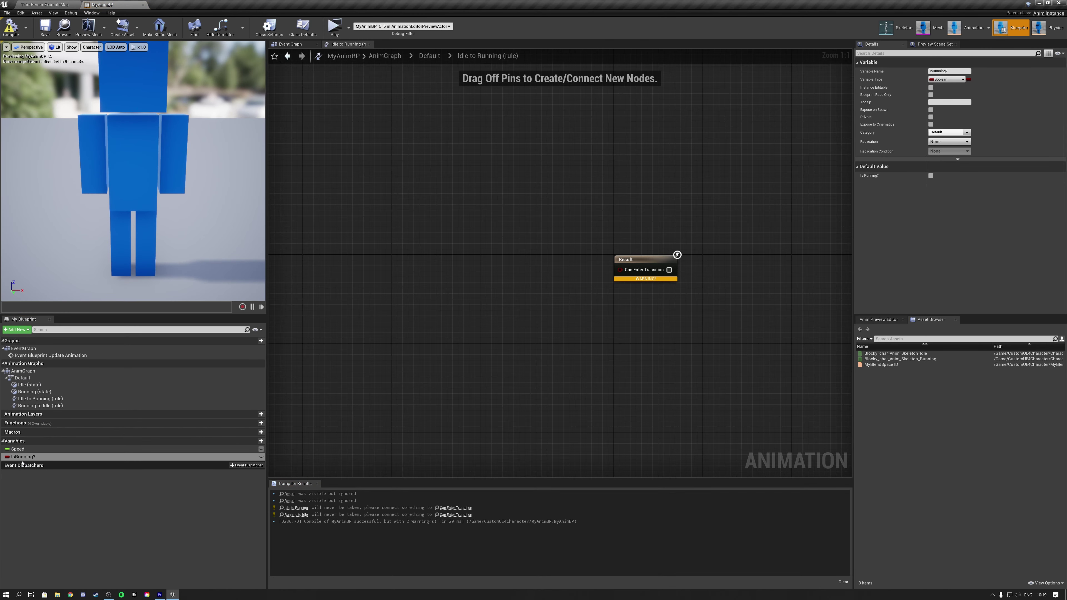
ctrl+drag(23, 457, 347, 406)
ctrl+drag(622, 275, 622, 274)
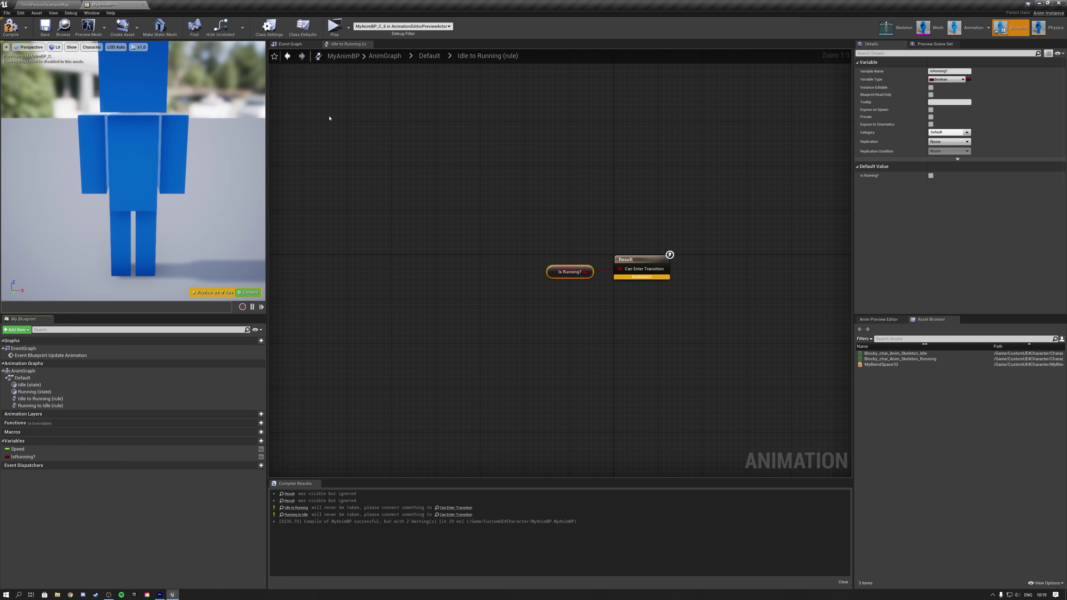
click(429, 55)
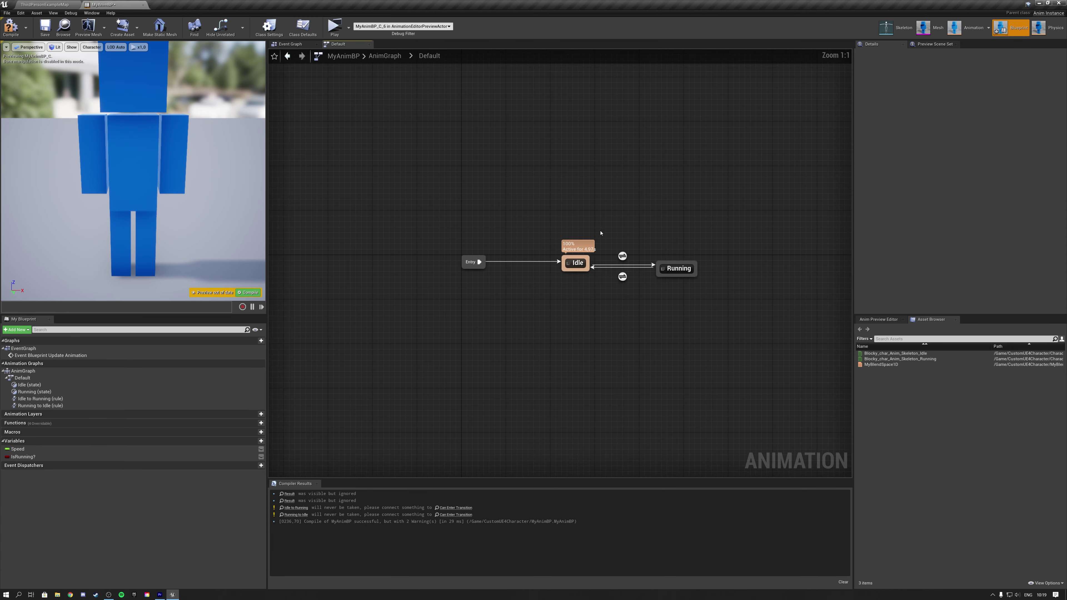
Step: Wire NOT IsRunning? into the Running to Idle rule's Can Enter Transition and compile
double_click(624, 278)
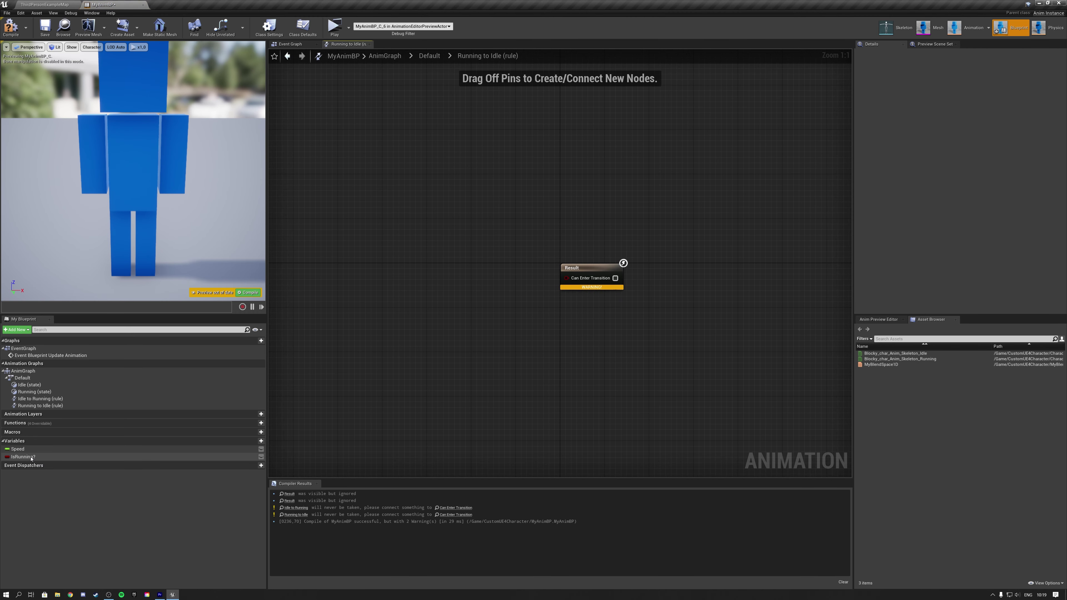
ctrl+drag(32, 458, 499, 275)
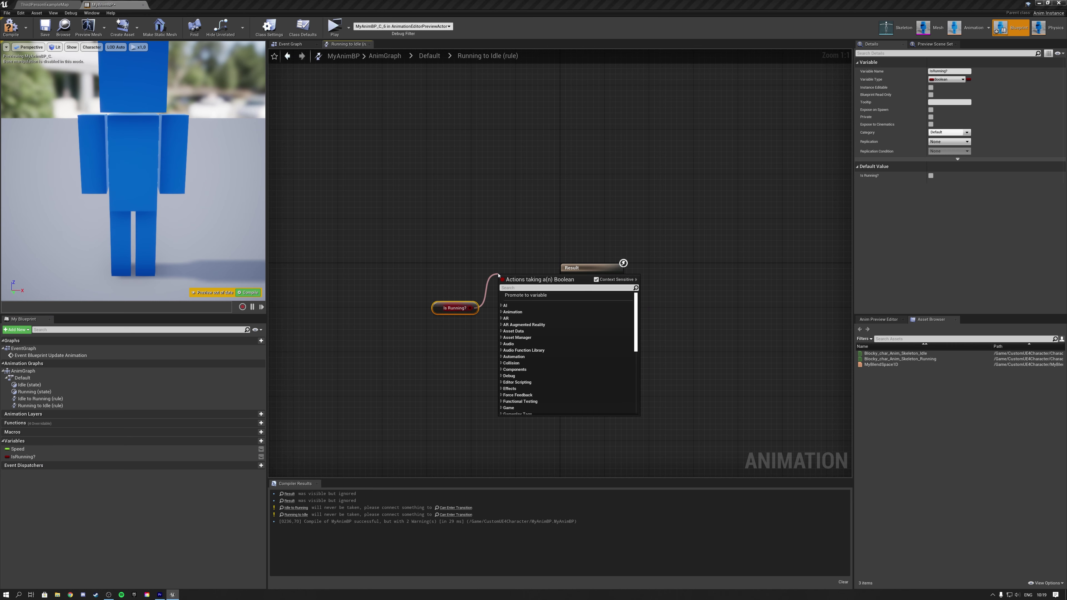
text(not)
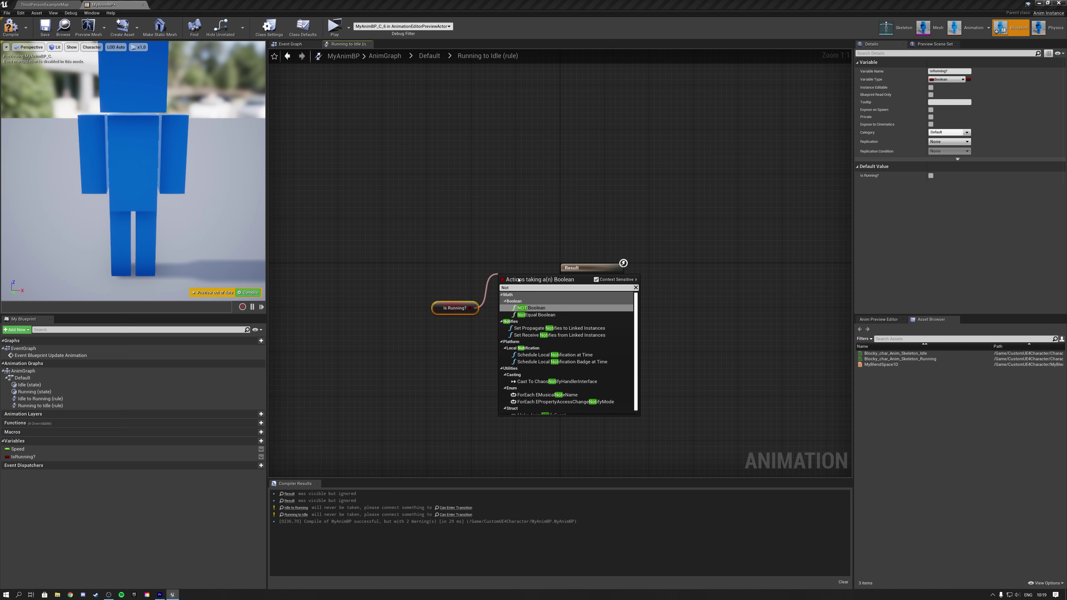
click(526, 309)
drag(438, 327, 506, 292)
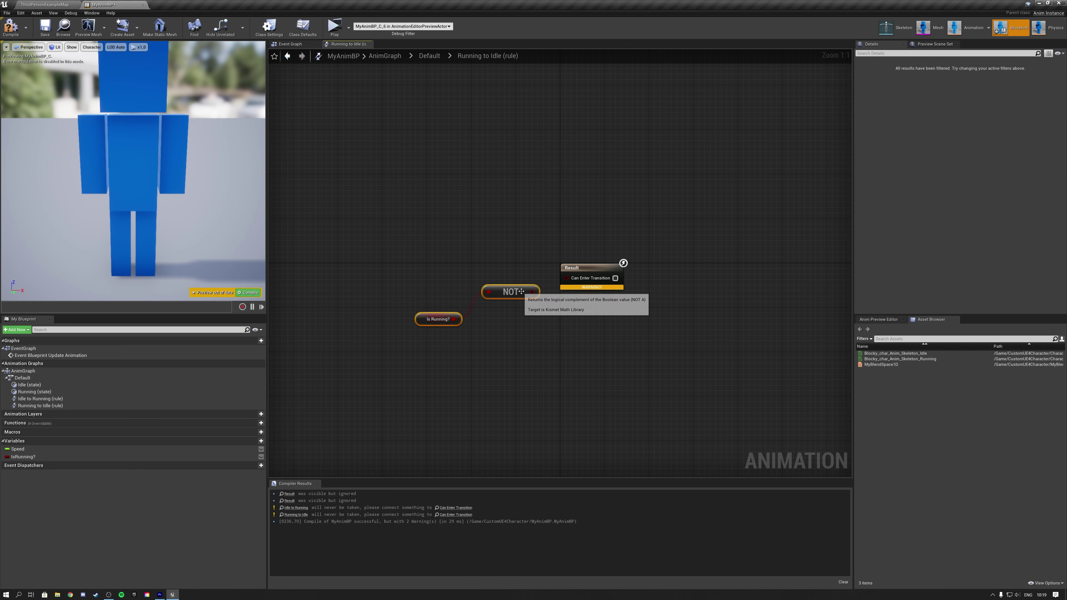
click(7, 33)
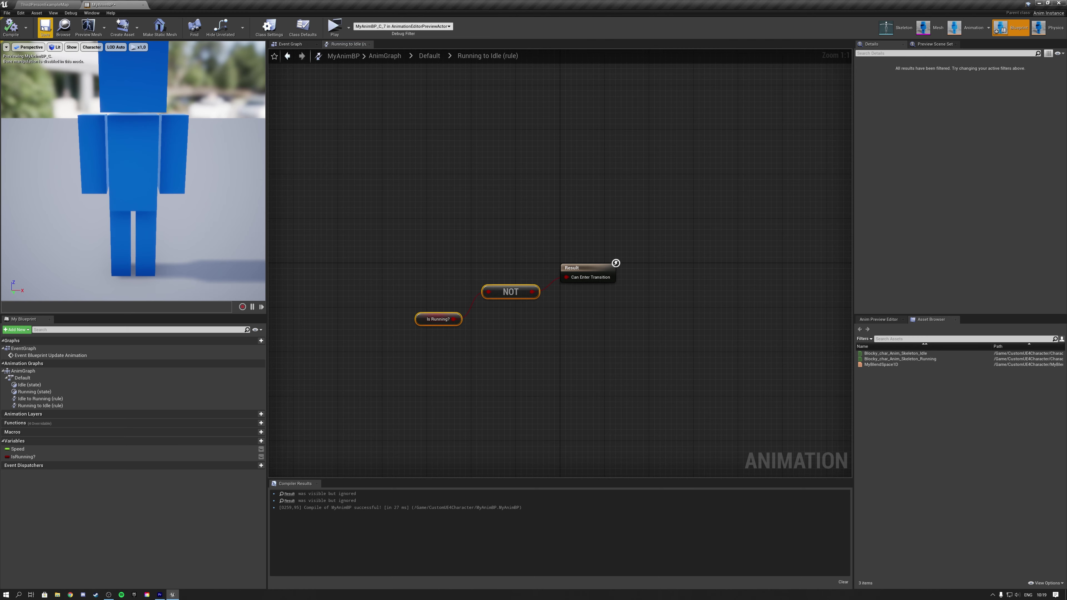
click(429, 56)
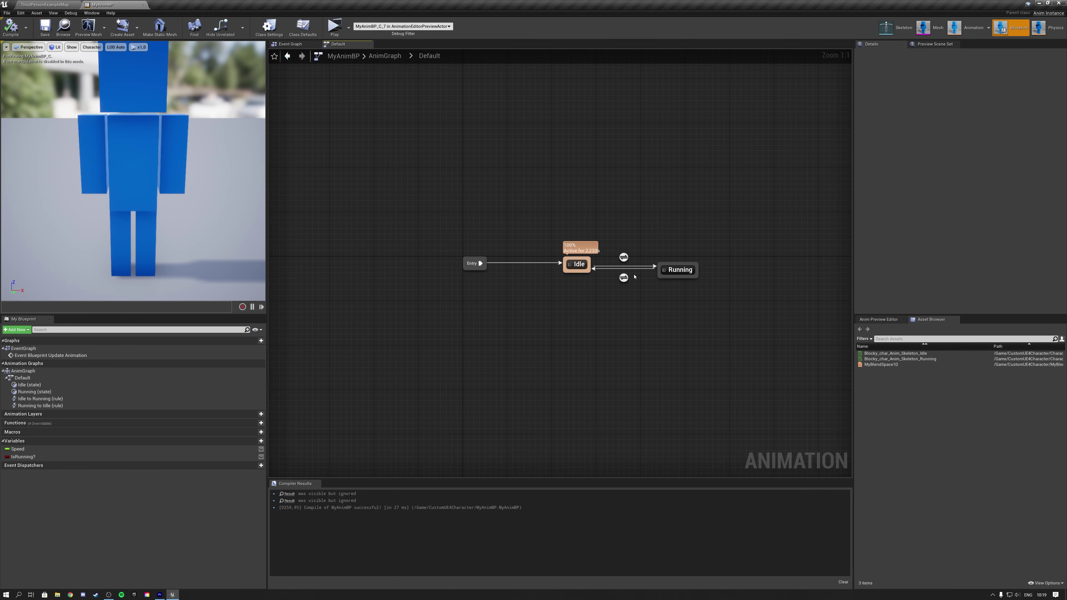
Step: Make the Idle state play Blocky_char_Anim_Skeleton_Idle into its output pose
double_click(580, 265)
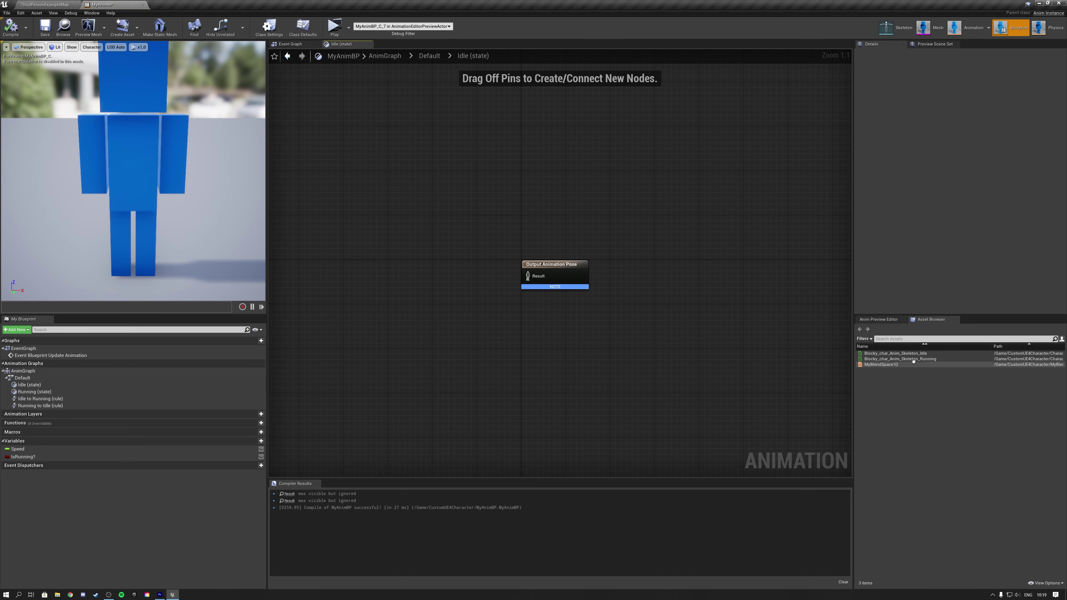
drag(903, 353, 487, 294)
click(10, 26)
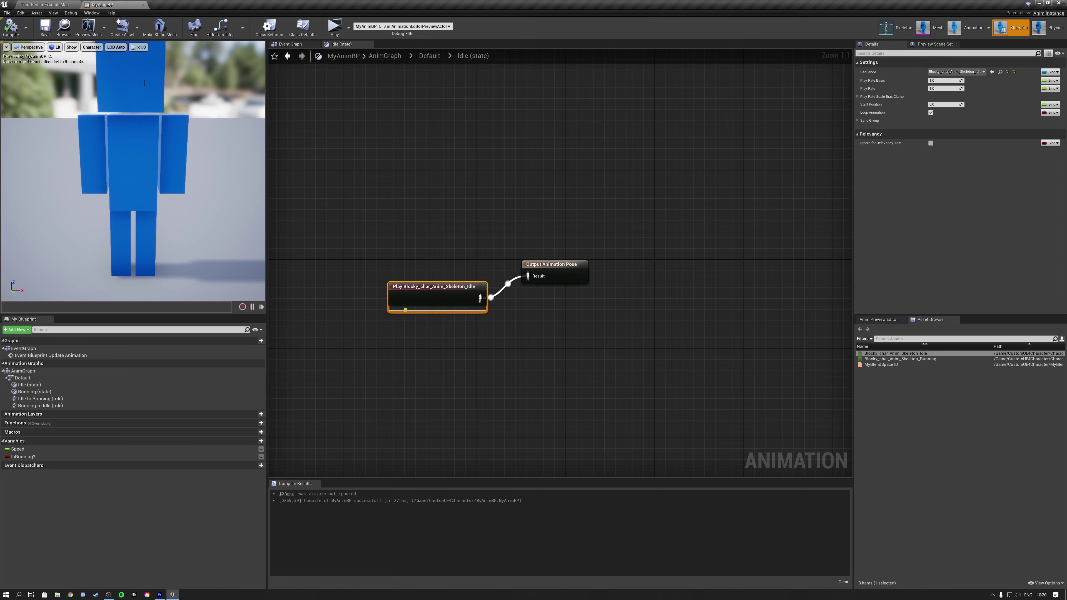
click(429, 56)
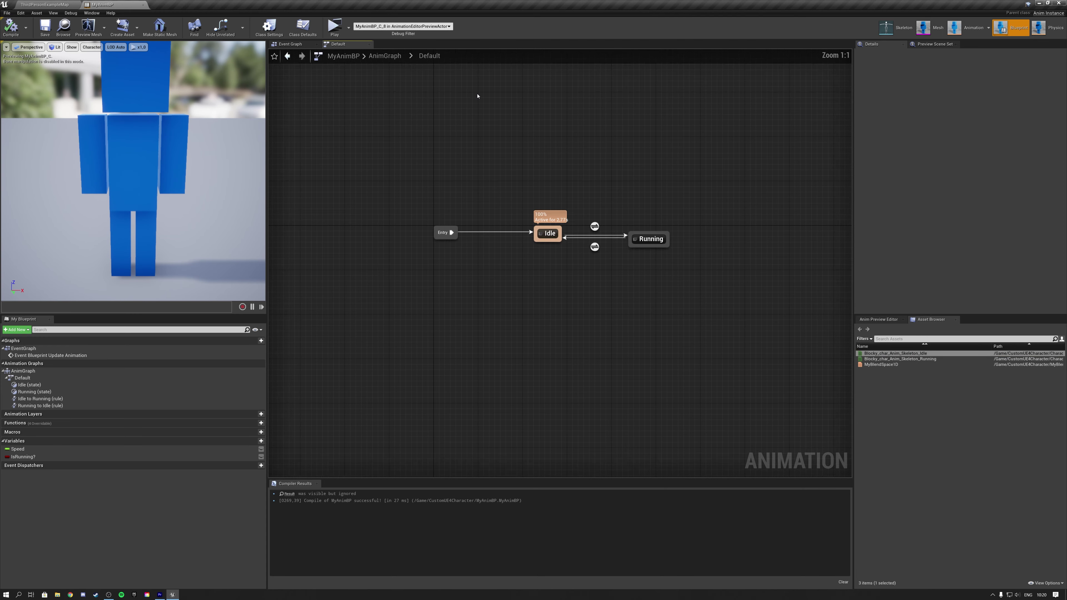
Step: Make the Running state play Blocky_char_Anim_Skeleton_Running into its output pose
double_click(531, 282)
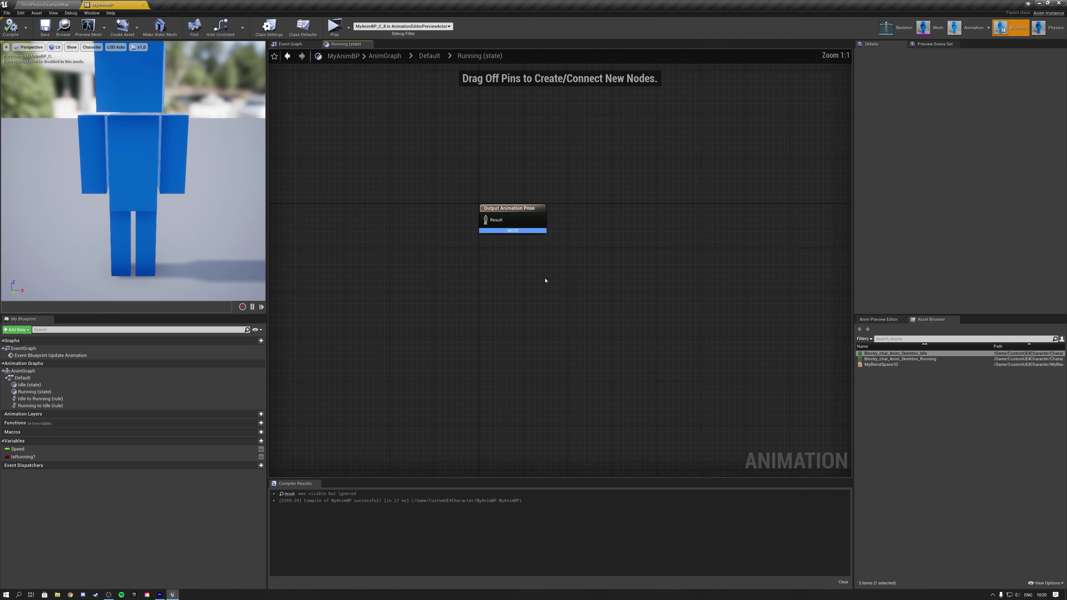
drag(896, 358, 526, 278)
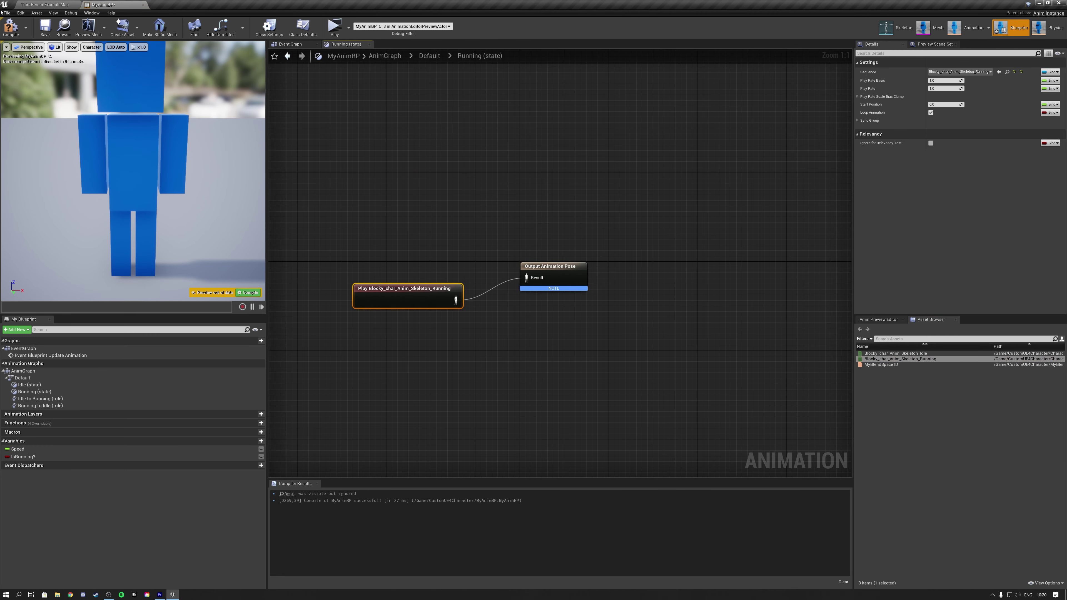
click(16, 27)
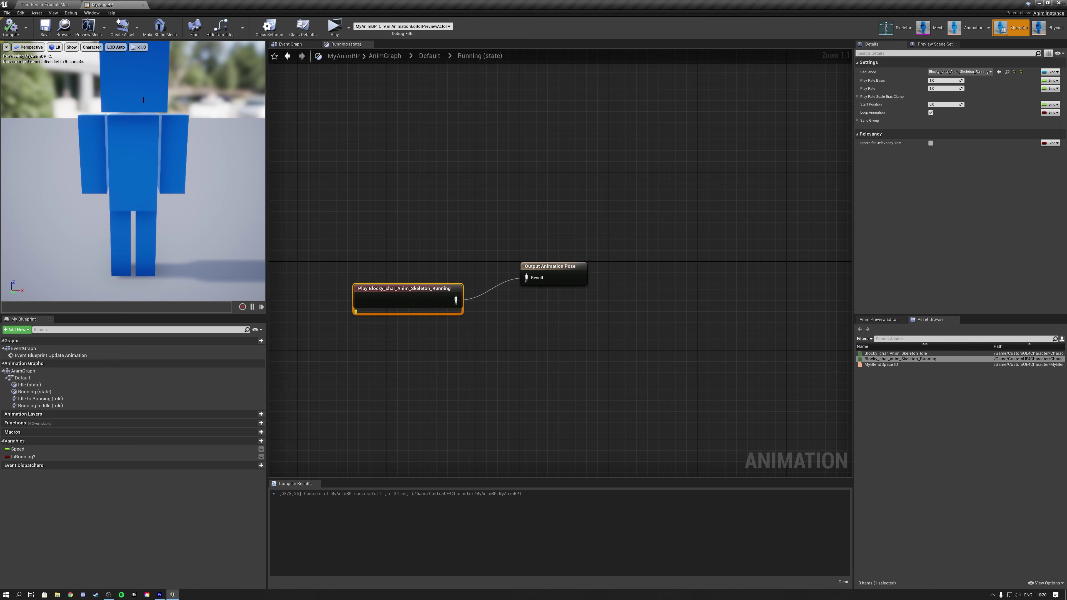
click(430, 56)
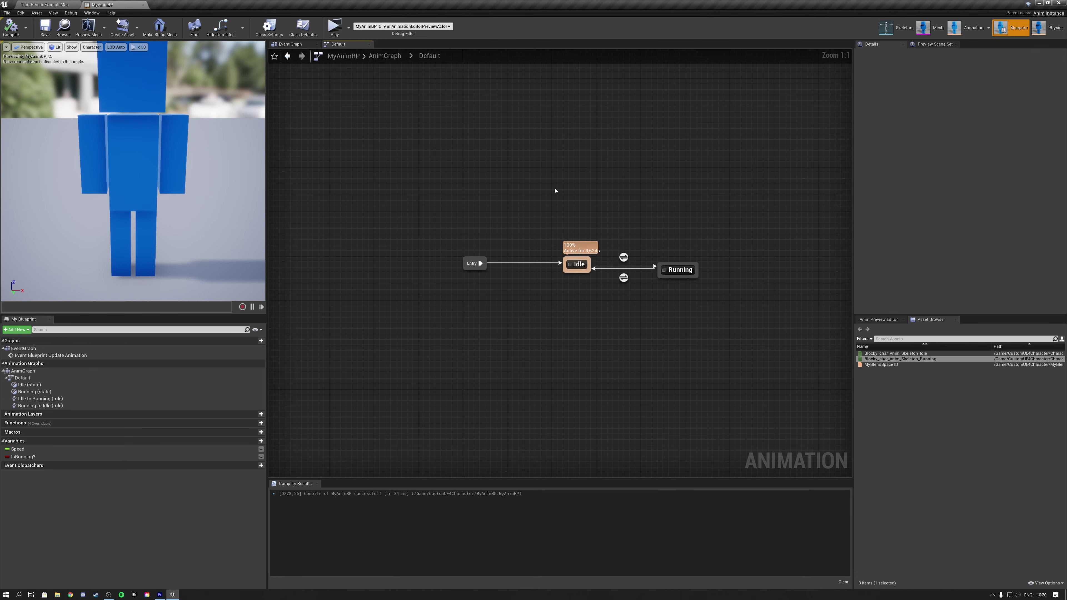
Step: In the Event Graph, add a not-equal (float) check comparing Speed against 0
right_drag(552, 296, 543, 295)
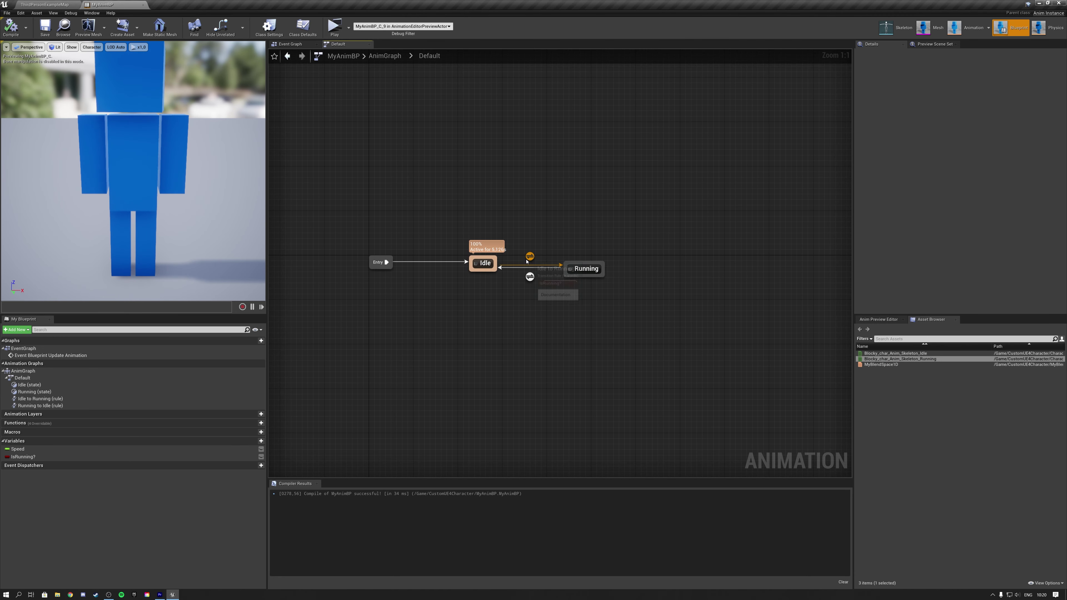
click(294, 43)
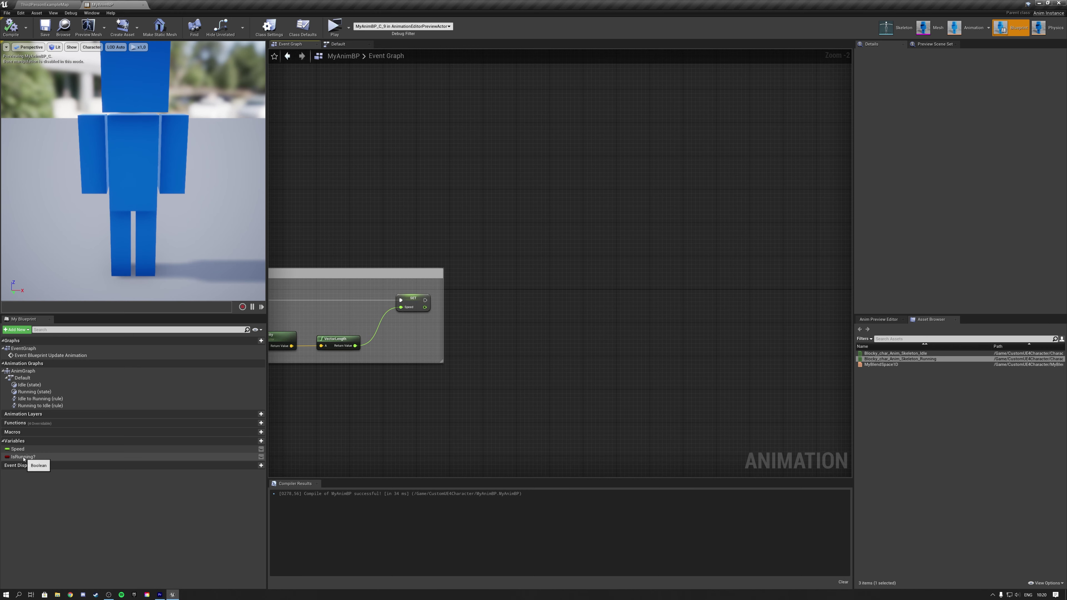
scroll(514, 298, up, 2)
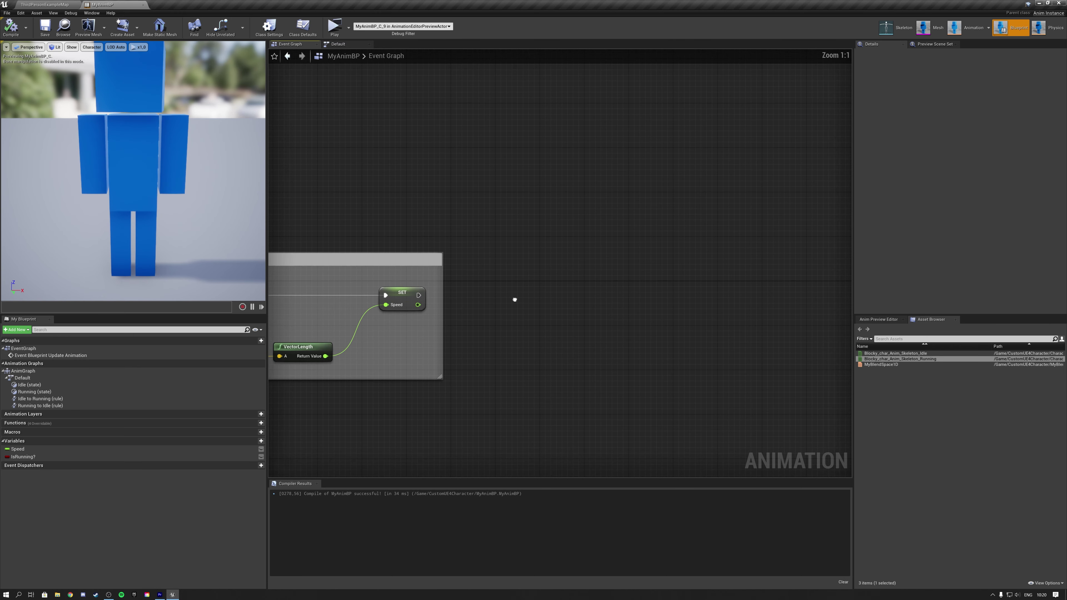
drag(448, 305, 517, 307)
text(=)
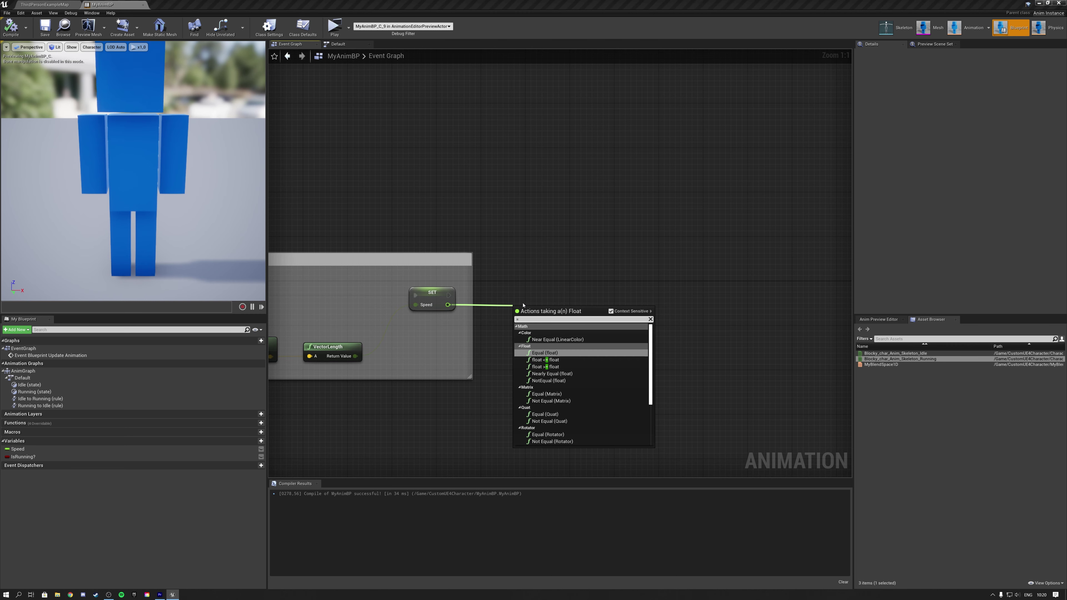
click(548, 380)
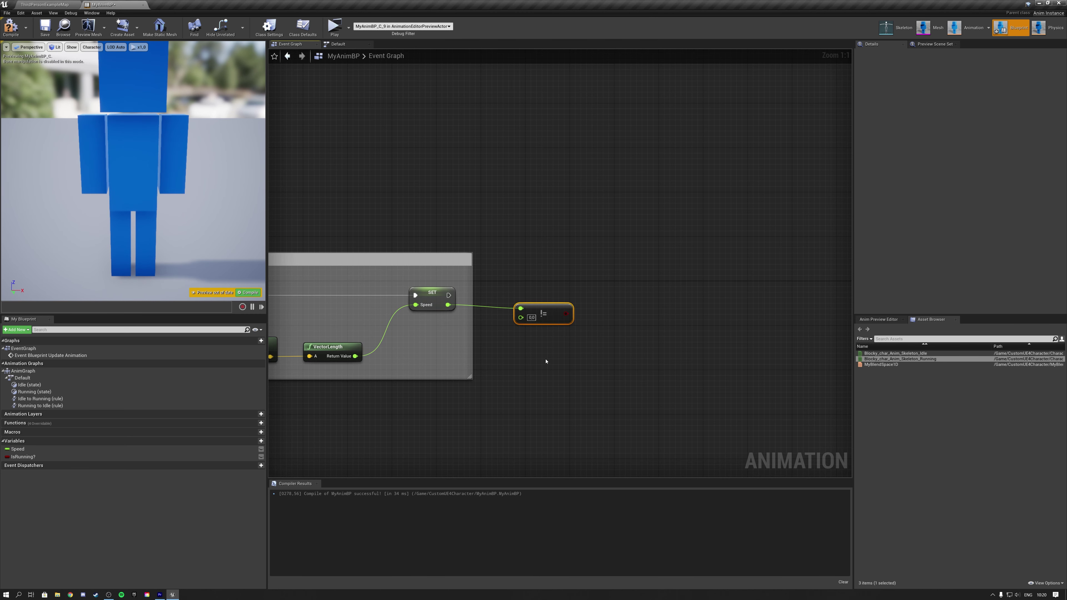
Step: Branch on that check after SET Speed, with two SET IsRunning? nodes for True and False
click(612, 290)
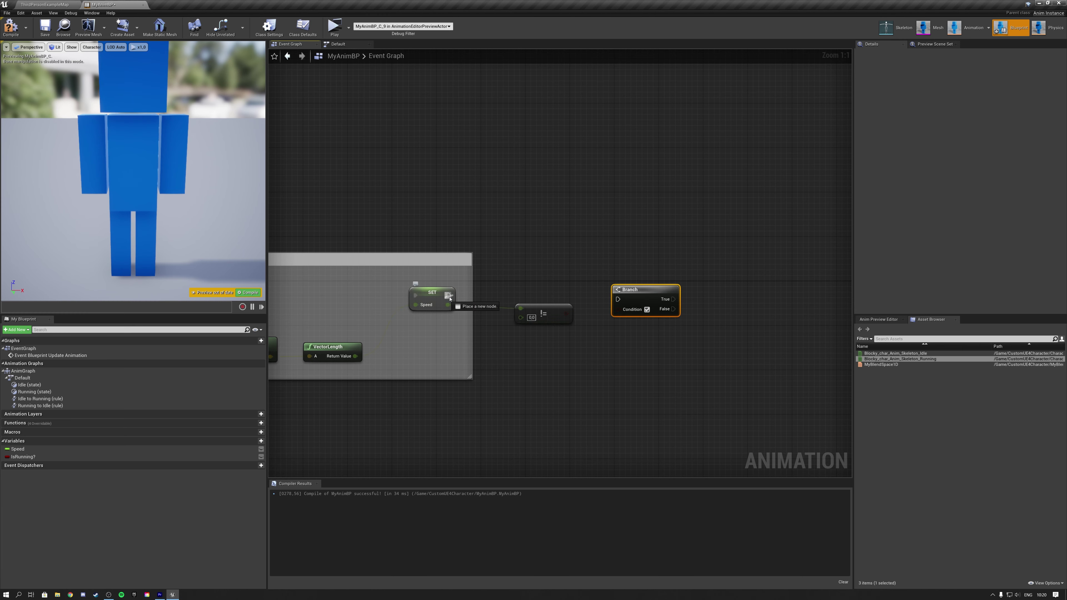
mouse_move(628, 301)
mouse_down()
mouse_move(582, 318)
mouse_move(618, 309)
mouse_move(634, 285)
mouse_up()
click(631, 272)
right_drag(631, 272, 545, 269)
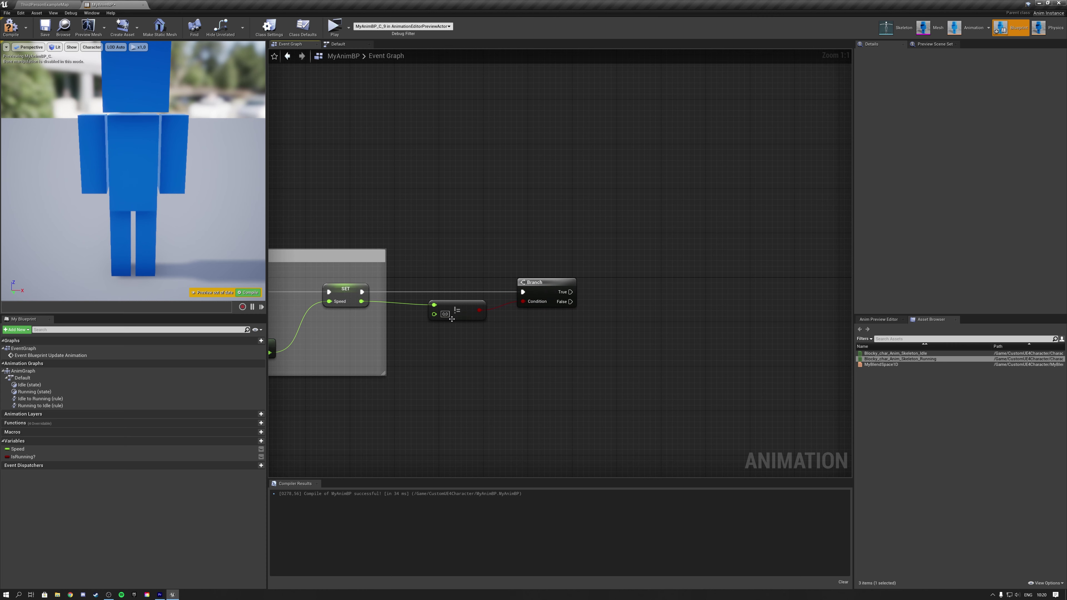
alt+drag(23, 457, 624, 258)
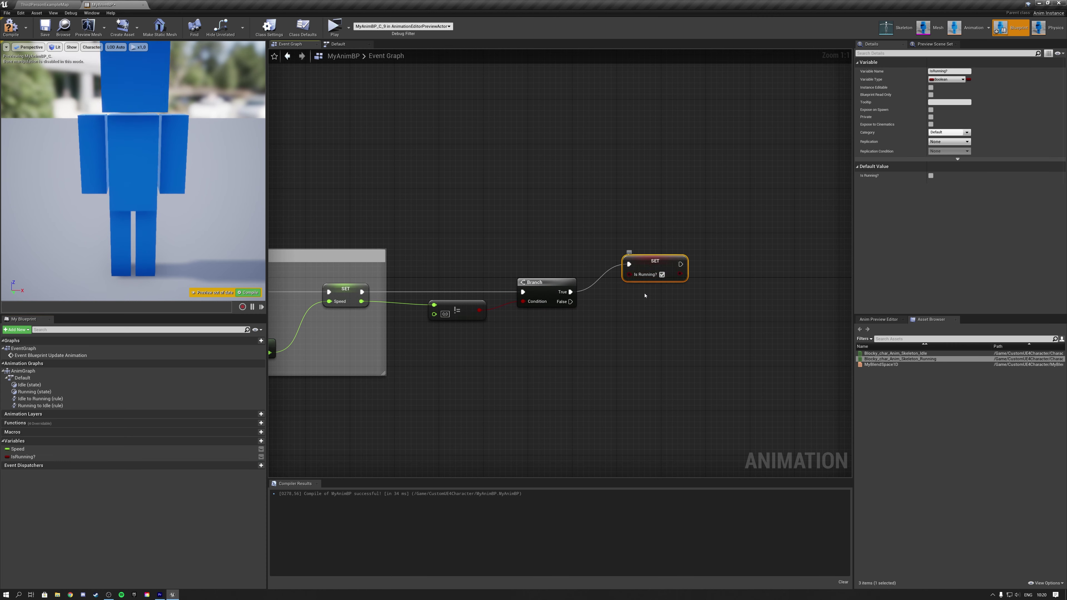
alt+drag(23, 456, 654, 321)
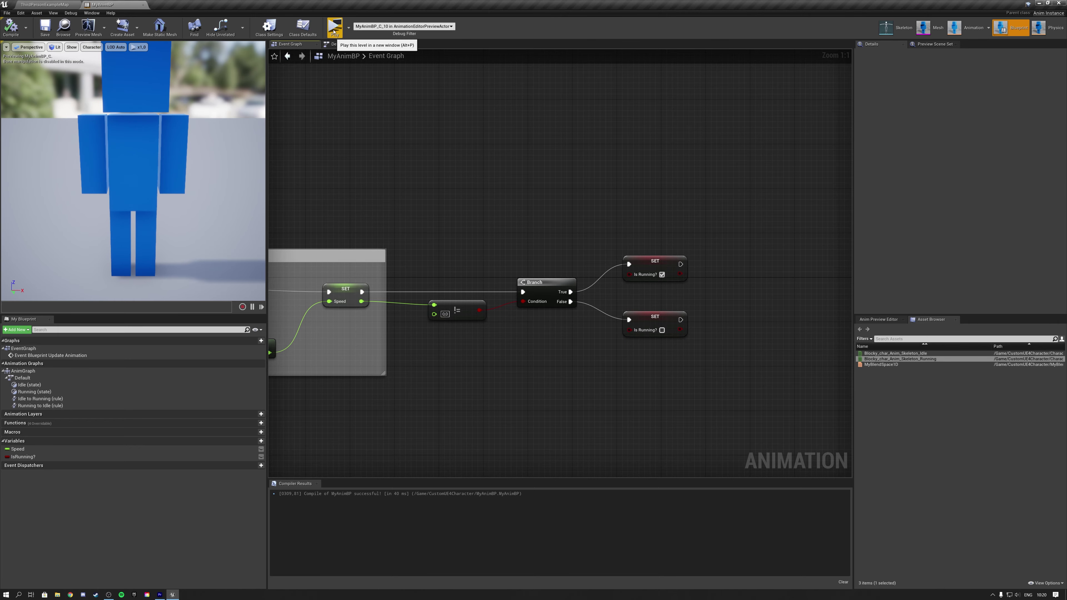
Step: Play-test the blocky character walking with W and S, then inspect the template's JumpStart state
click(335, 26)
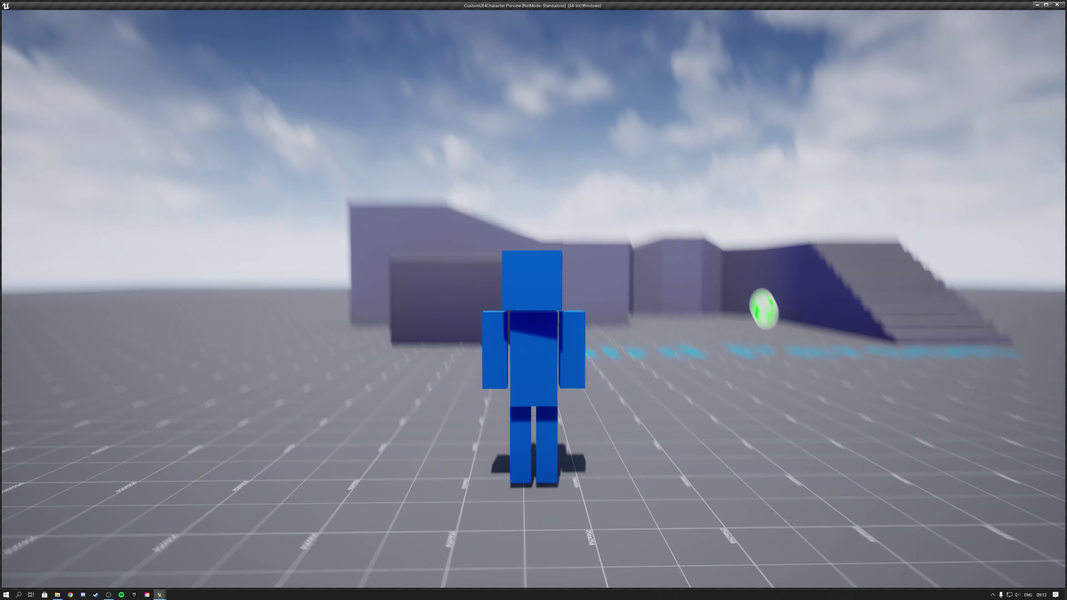
key(s)
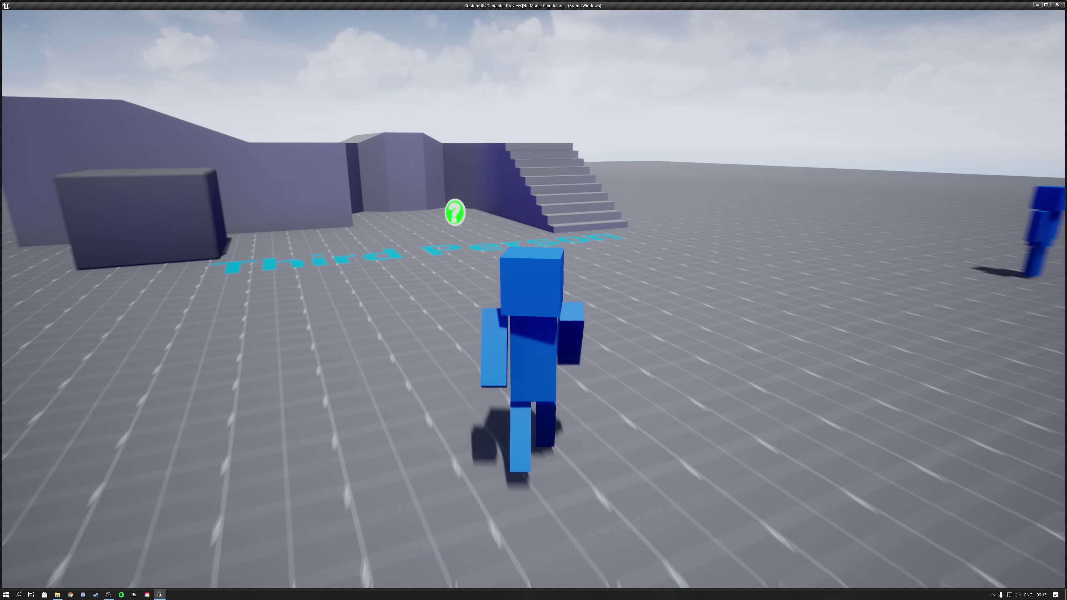
key(w)
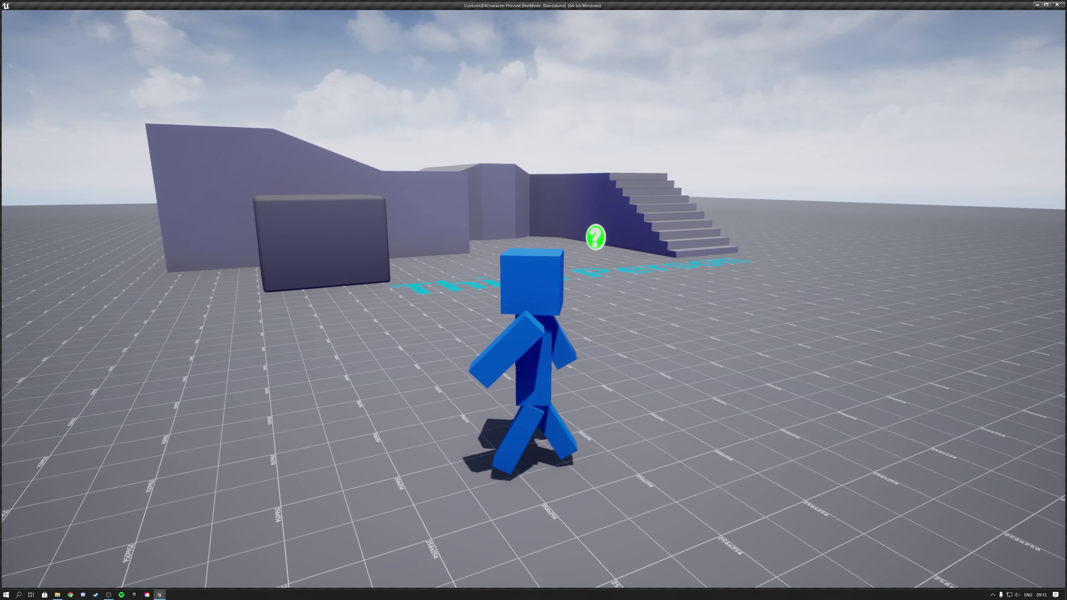
key(w)
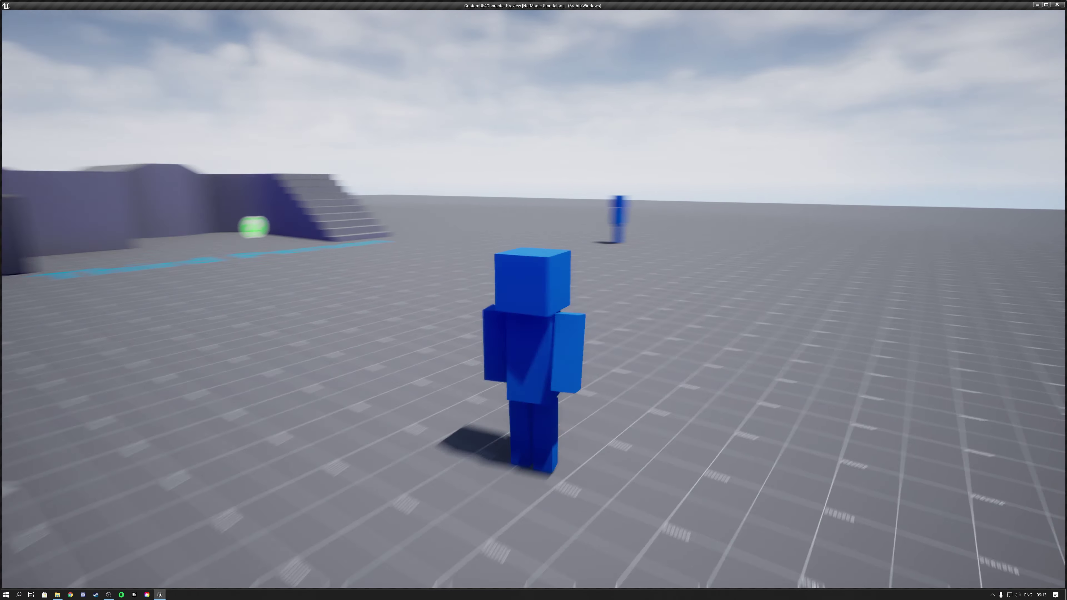
key(w)
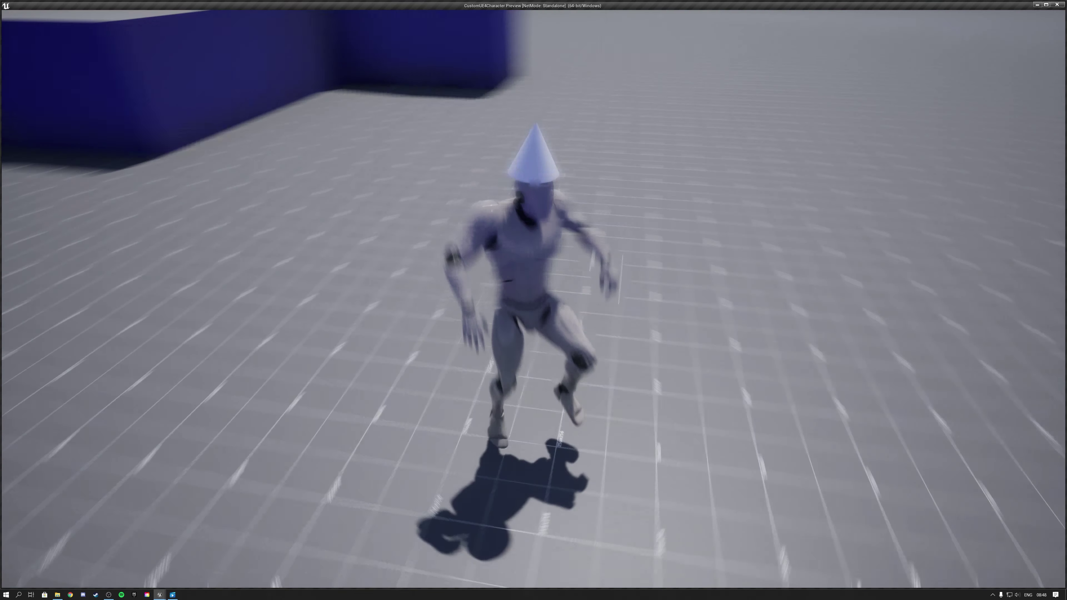
key(w)
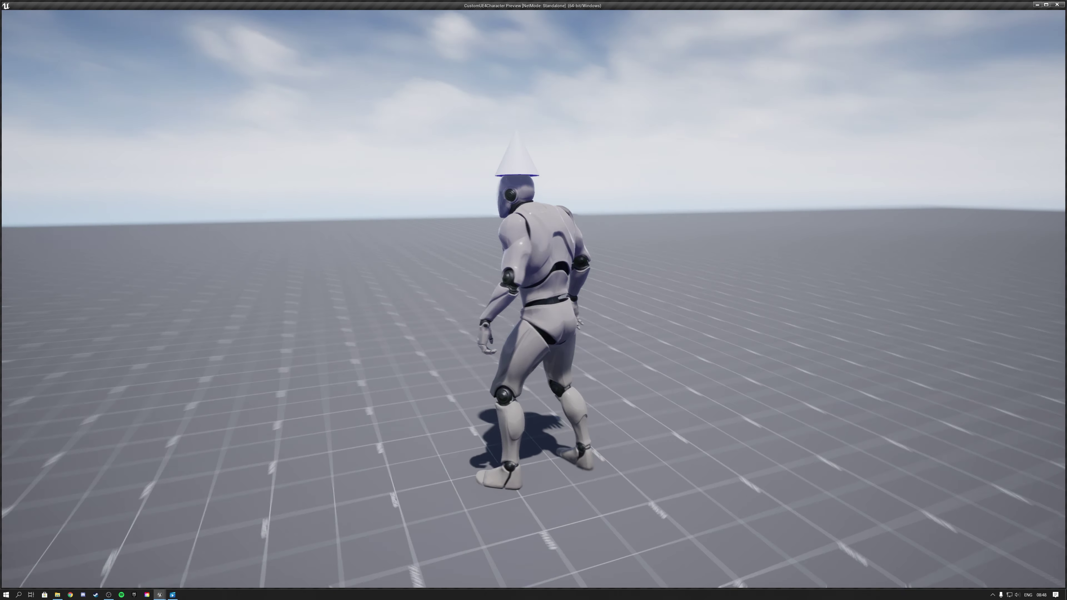
drag(414, 223, 450, 265)
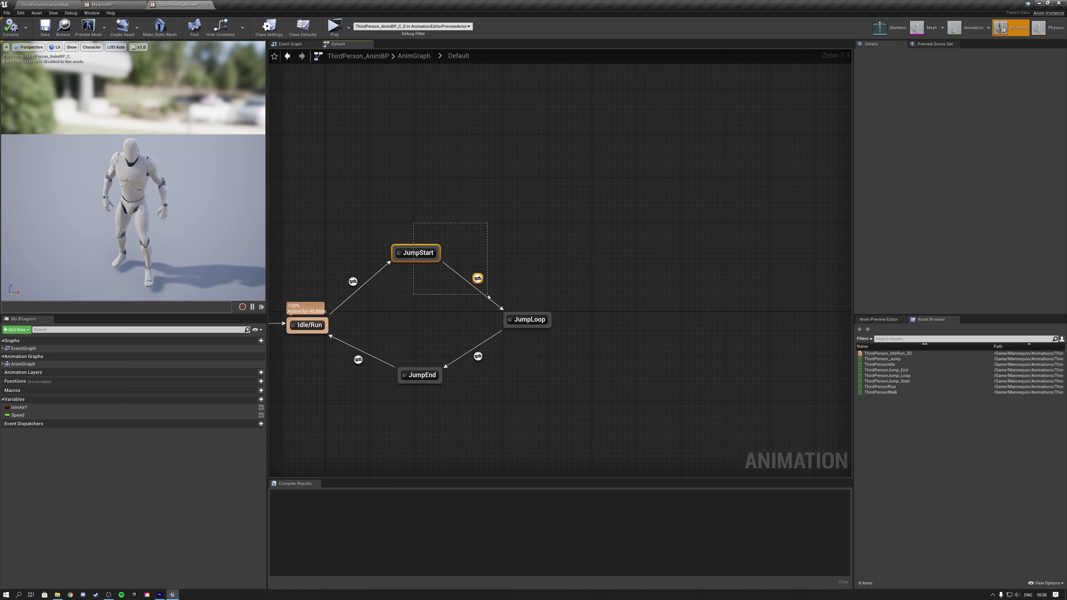
drag(489, 296, 465, 249)
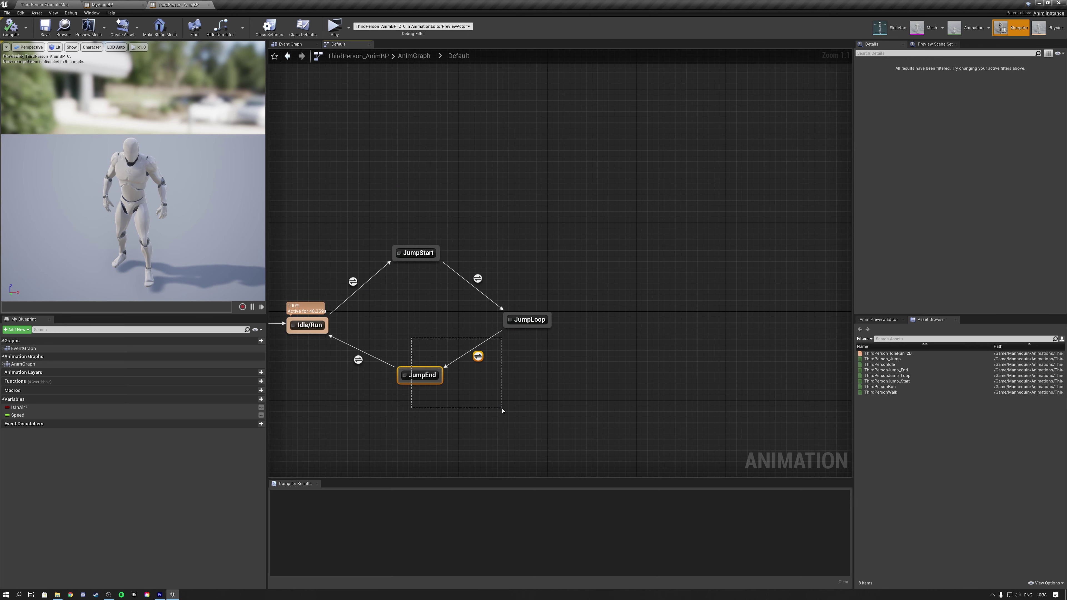
Step: Open the JumpStart state and its ThirdPersonJump_Start animation
drag(502, 410, 420, 349)
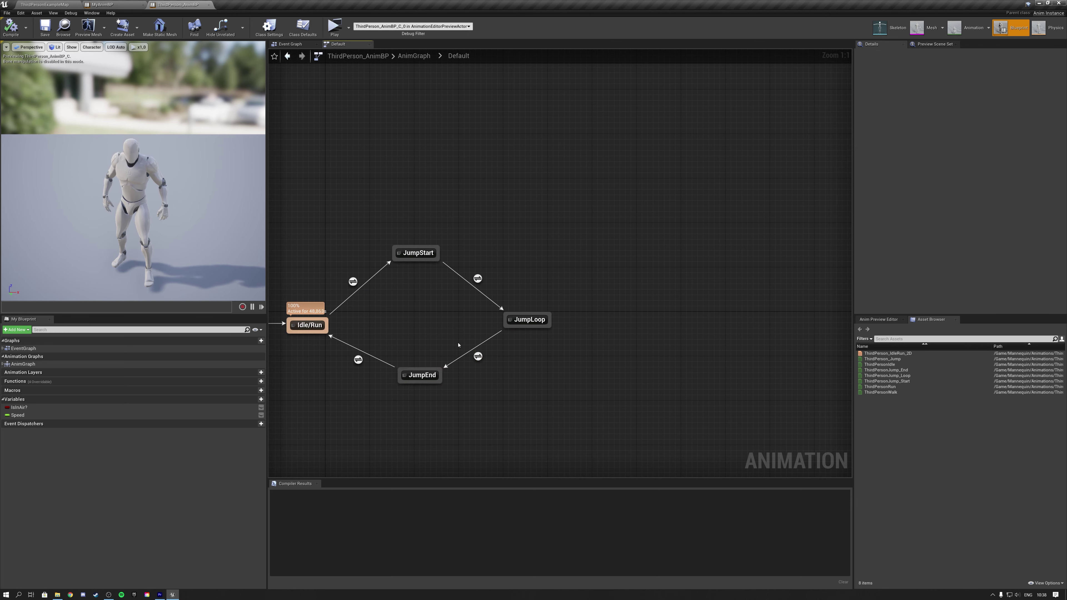
double_click(431, 253)
double_click(520, 286)
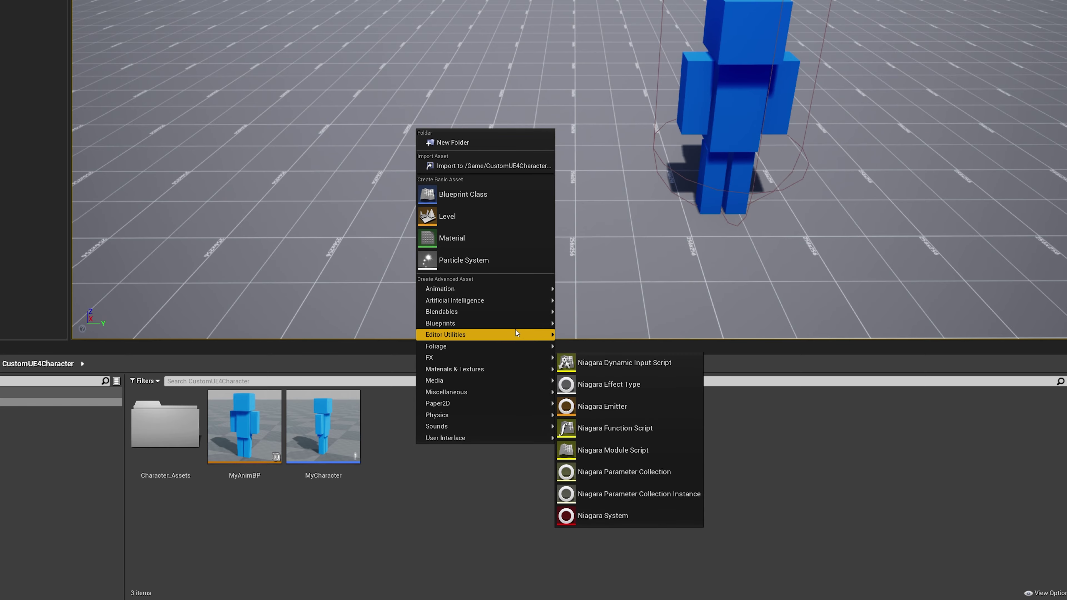
Step: Choose Animation > Blend Space 1D in the CustomUE4Character folder
mouse_move(521, 291)
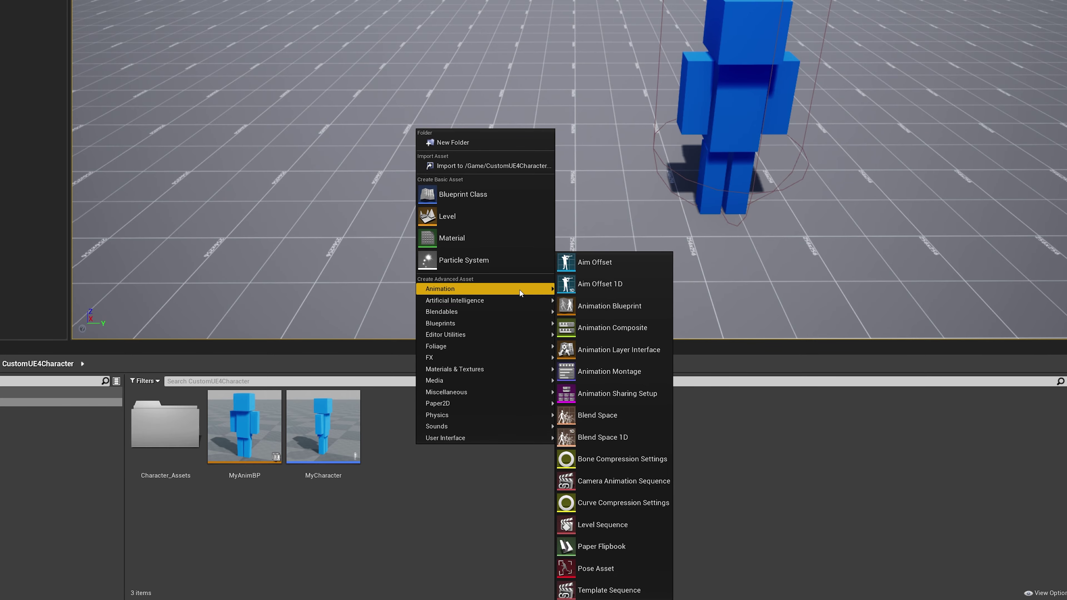
click(594, 430)
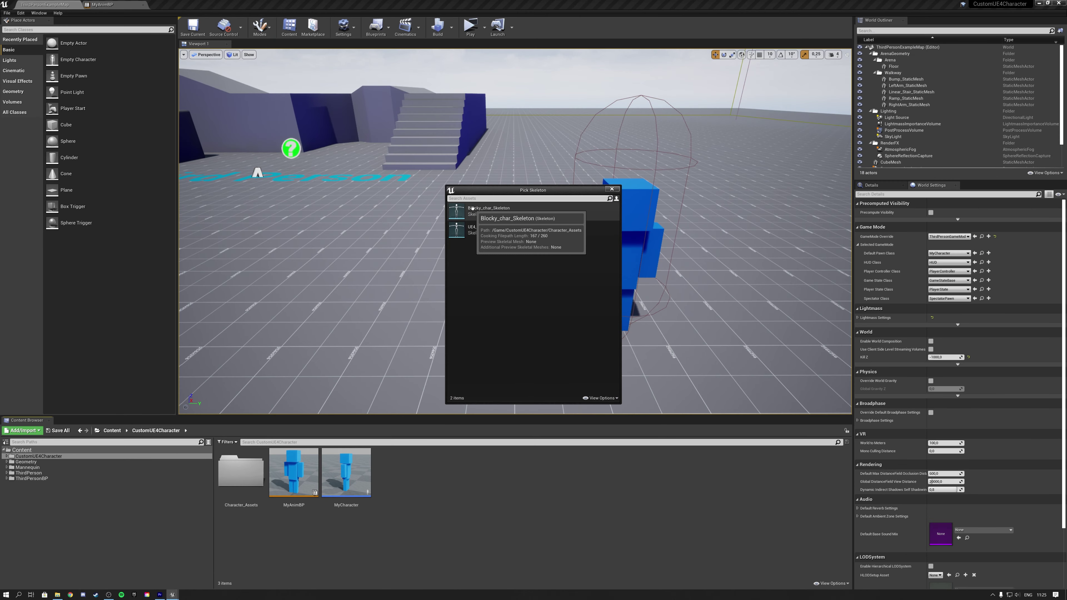
Step: Base the blend space on Blocky_char_Skeleton and name its horizontal axis Speed
click(485, 150)
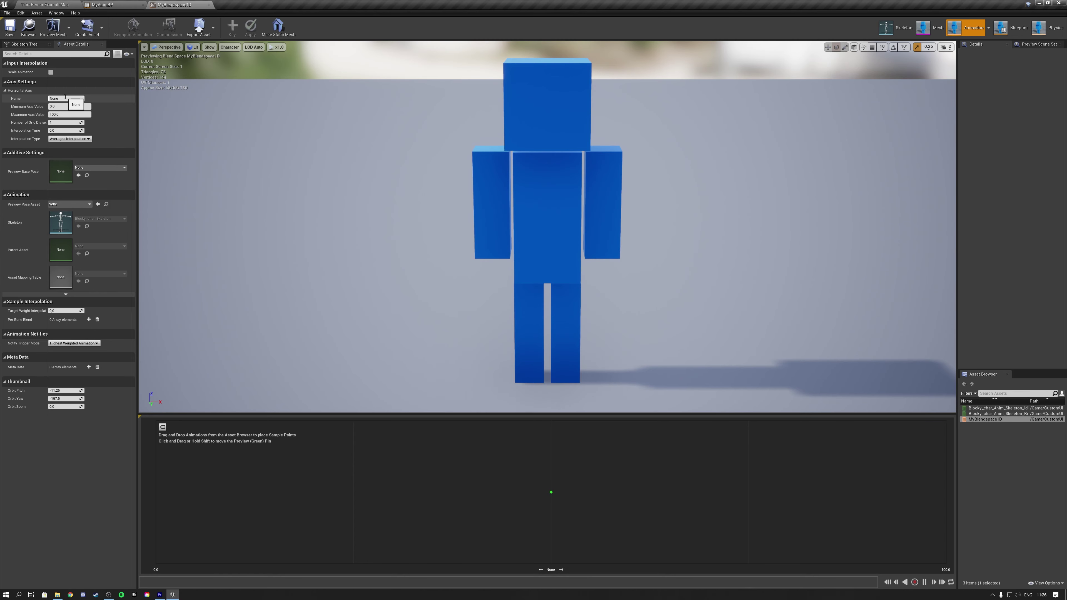
text(Speed)
key(Tab)
key(Tab)
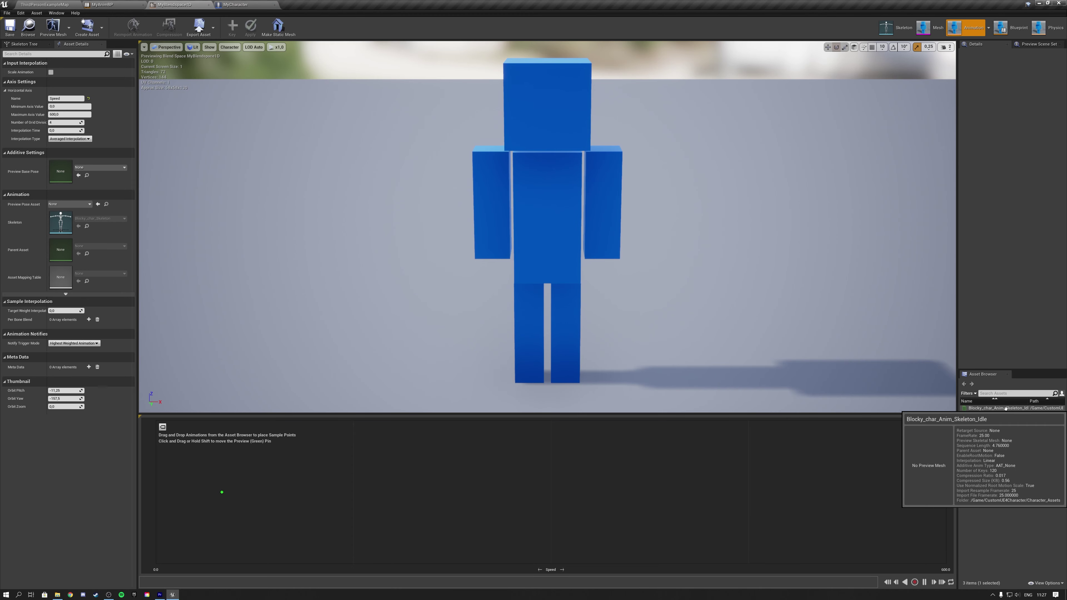
Step: Place Idle at Speed 0 and Running at Speed 600, then preview the full-speed blend
drag(1005, 408, 155, 491)
drag(998, 413, 946, 492)
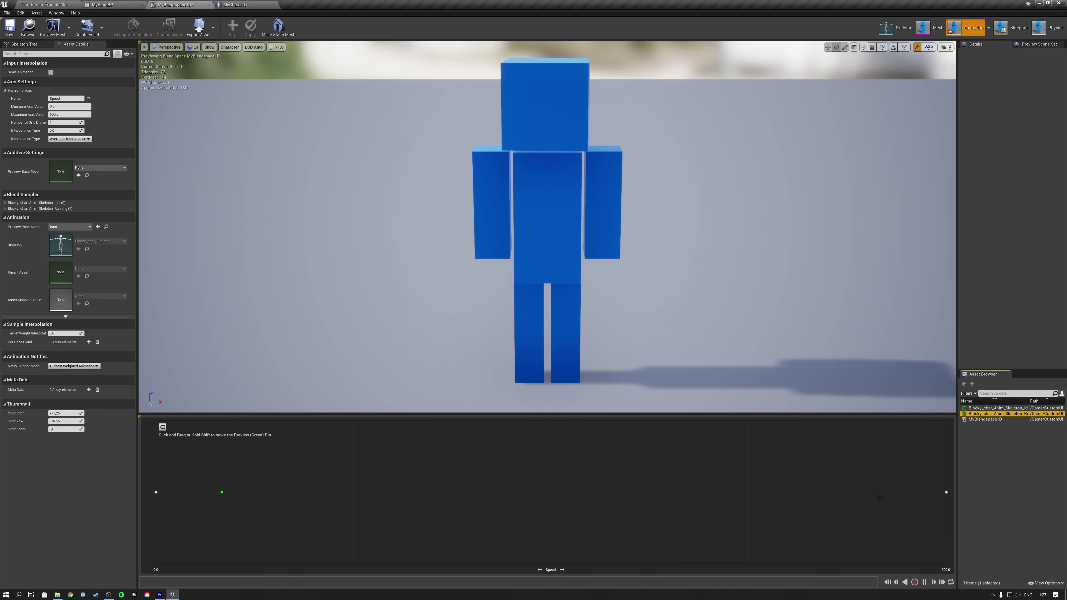
drag(281, 499, 940, 500)
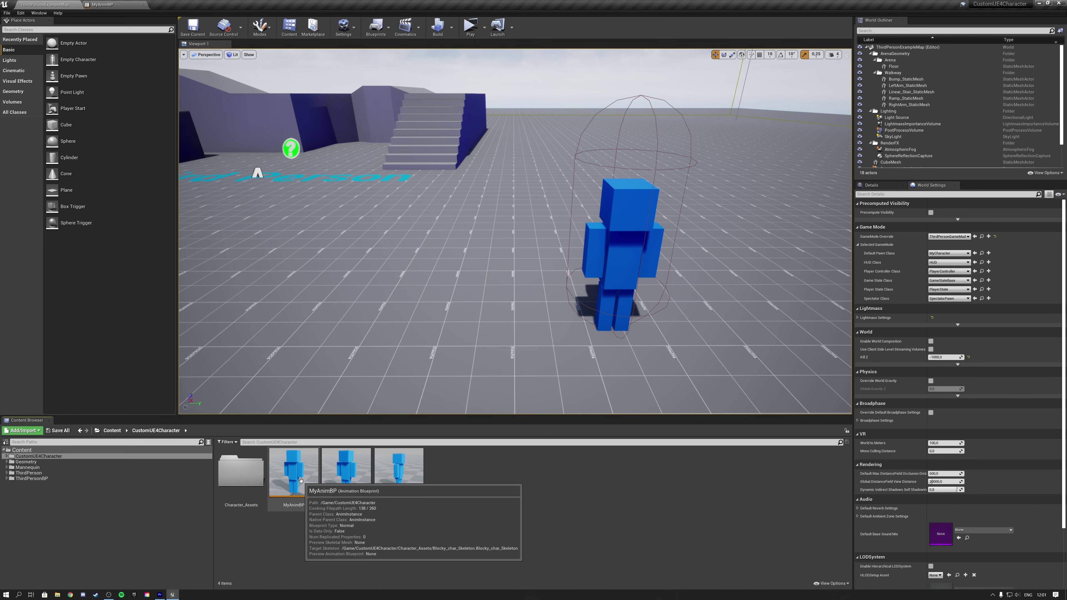
Step: In MyAnimBP's AnimGraph, add a state machine named Default feeding the Output Pose
double_click(300, 479)
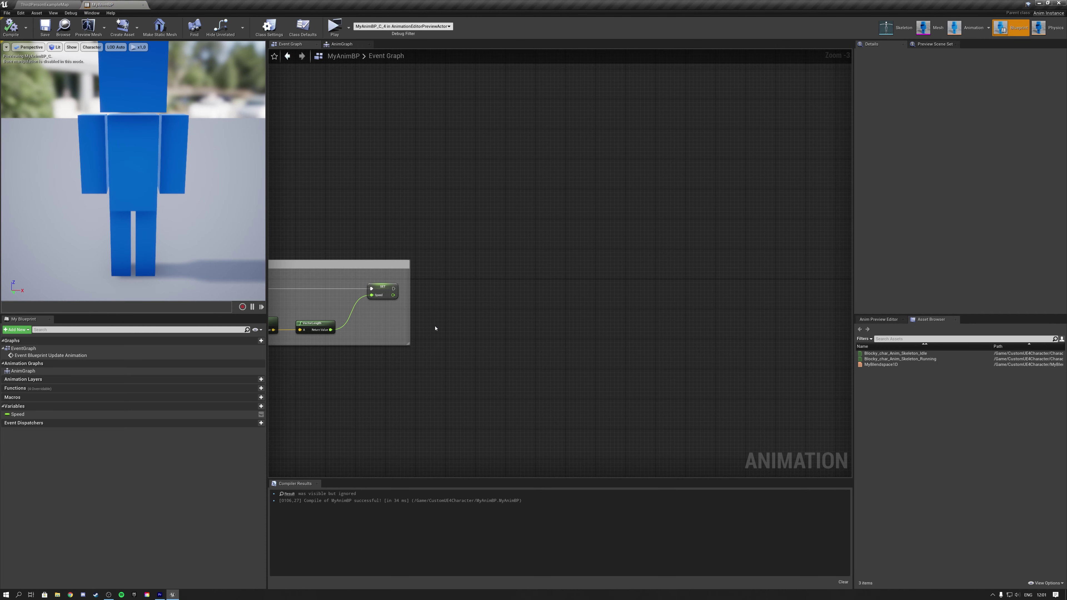
click(339, 46)
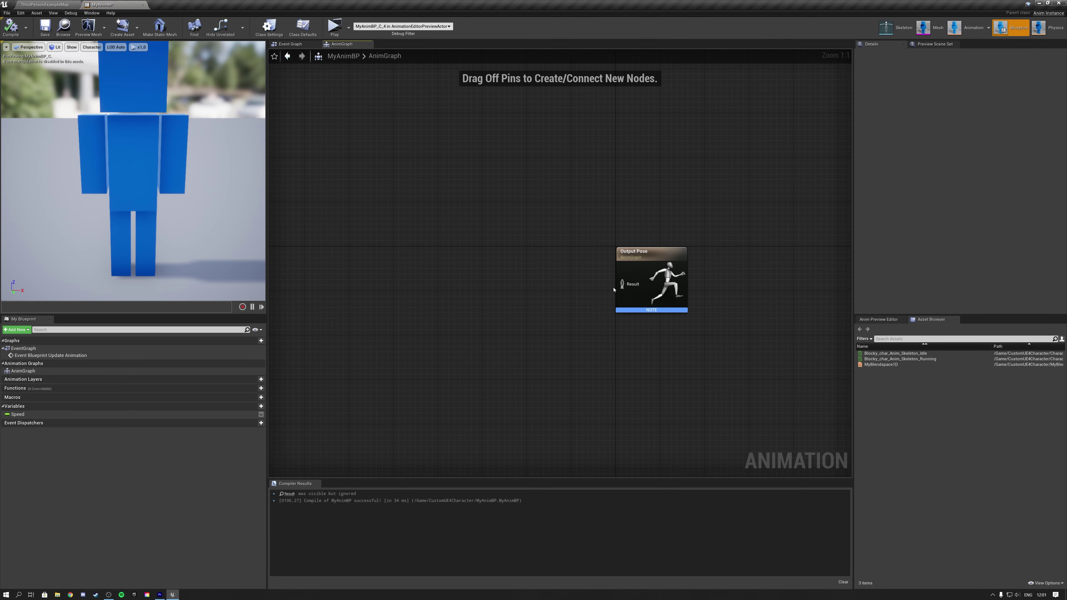
drag(622, 284, 521, 290)
text(state m)
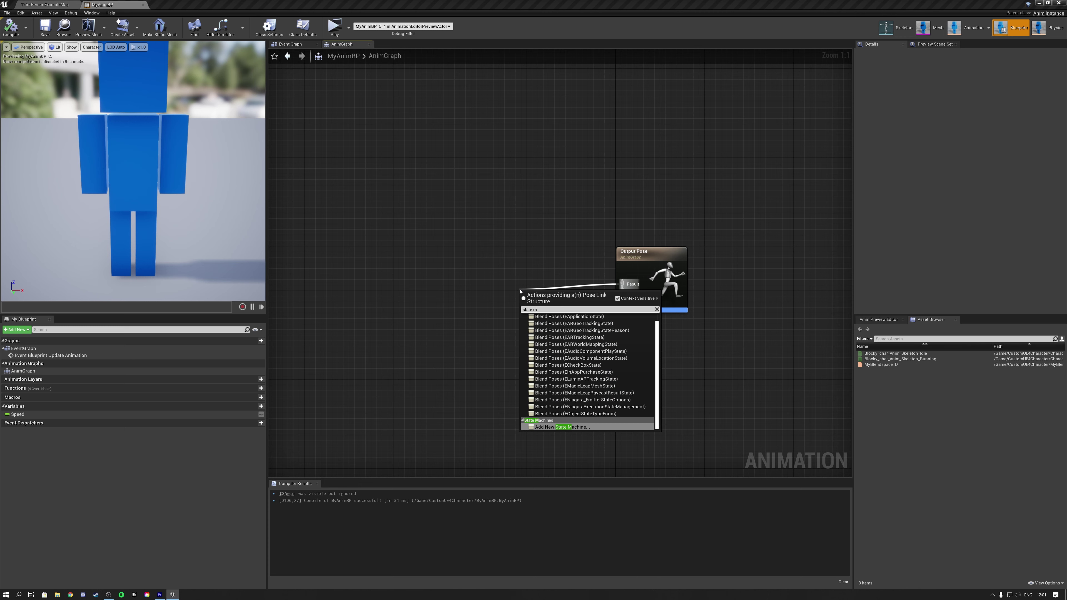
text(ach)
click(558, 323)
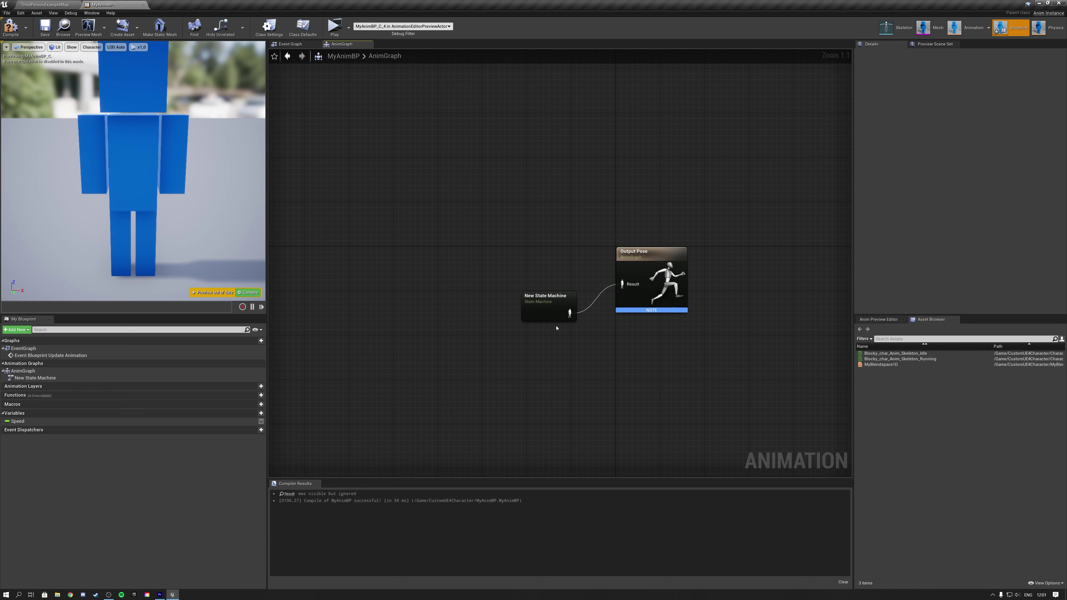
click(526, 305)
click(541, 295)
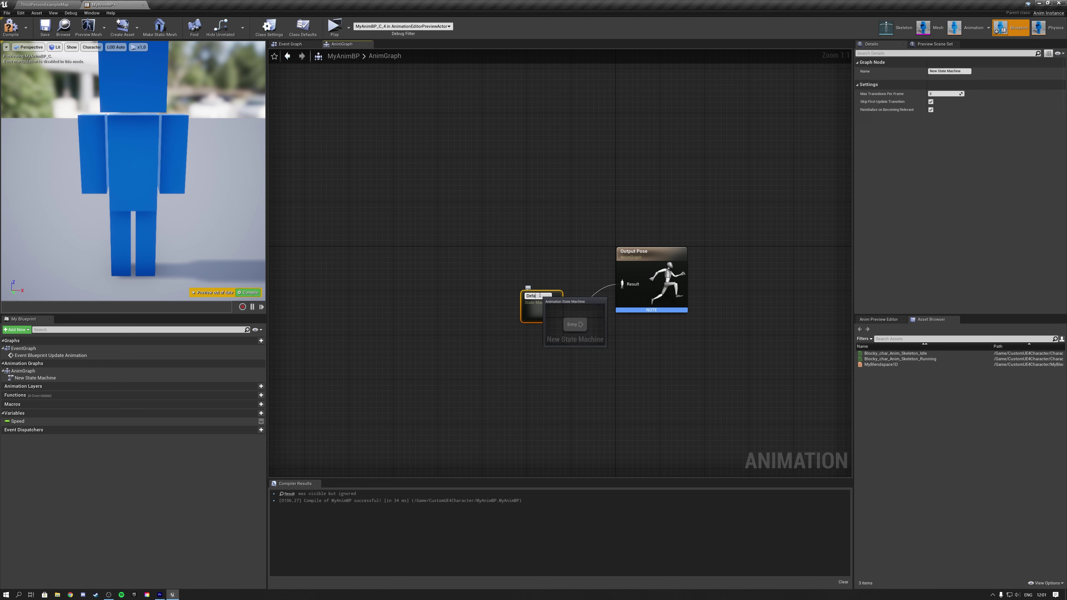
key(Return)
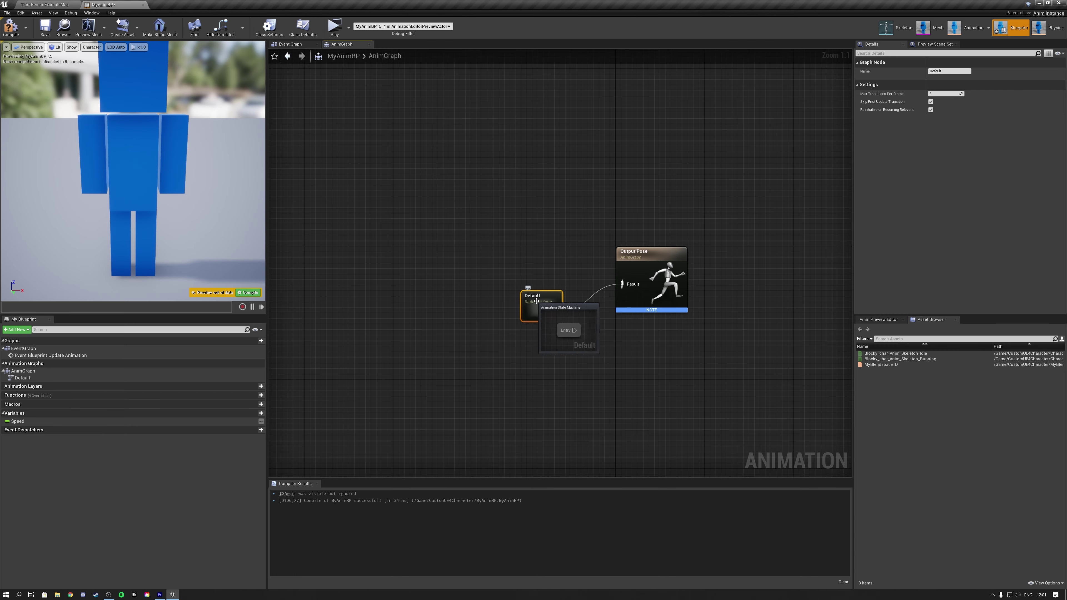
Step: Inside Default, add a new state from Entry and clear its name for Idle/running
double_click(537, 301)
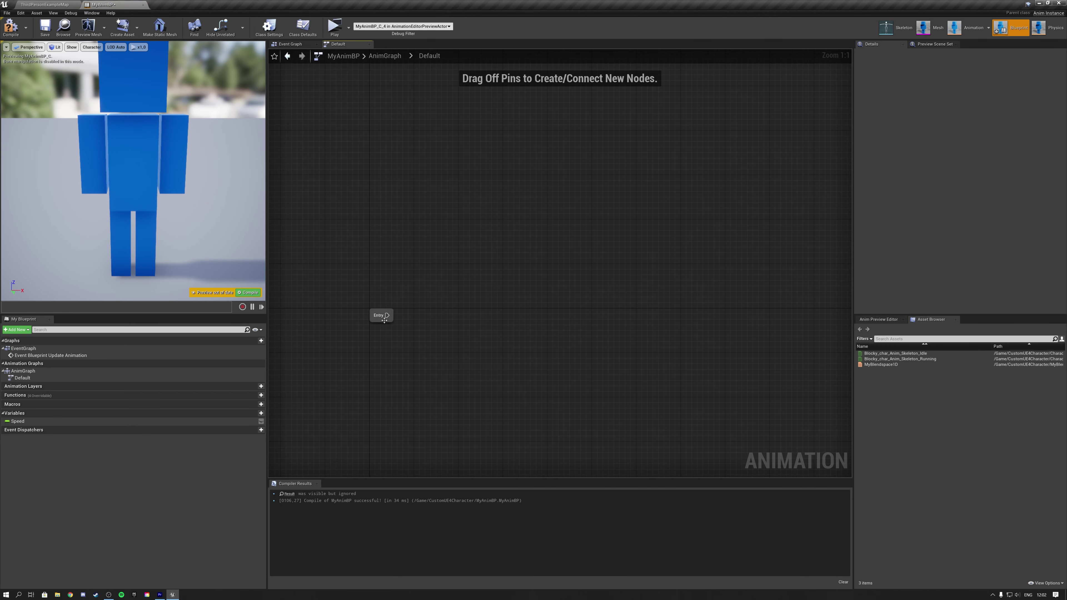
drag(458, 315, 493, 320)
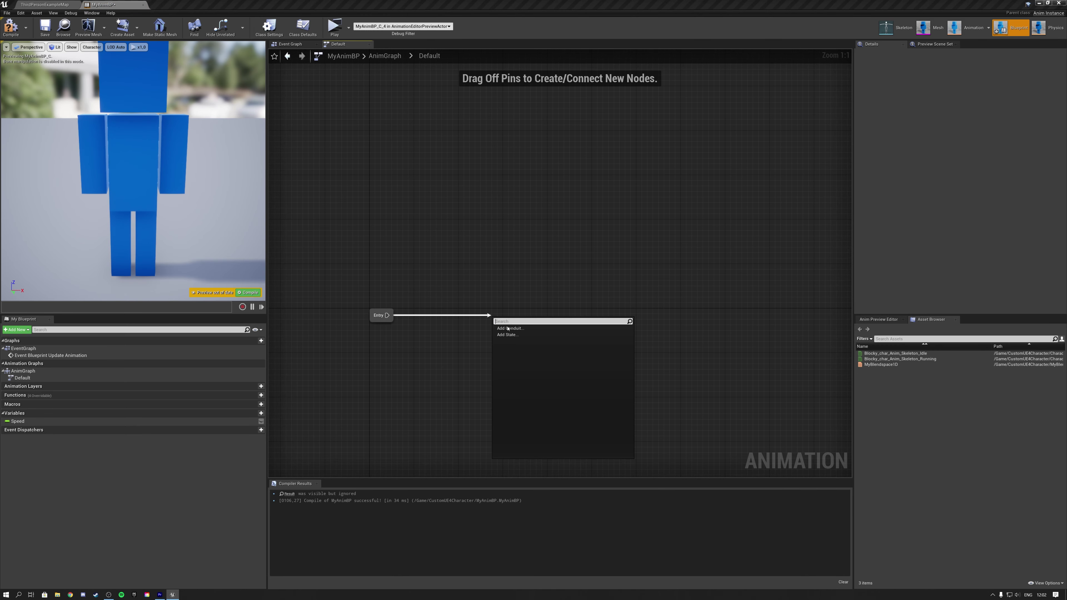
click(508, 335)
key(BackSpace)
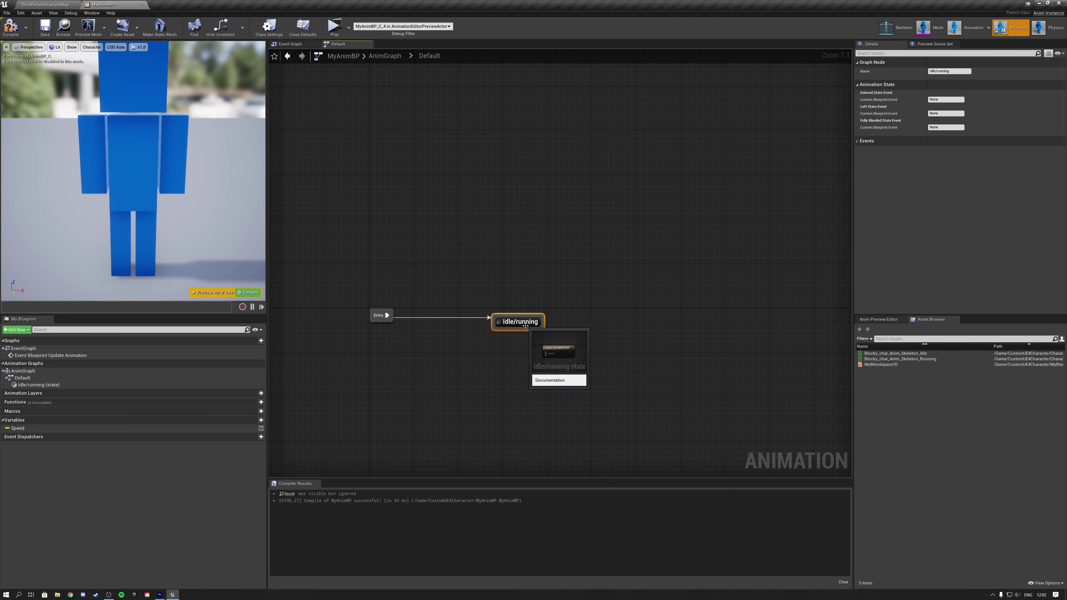
Step: Place MyBlendspace1D into the Idle/running state's graph as its output pose
double_click(526, 327)
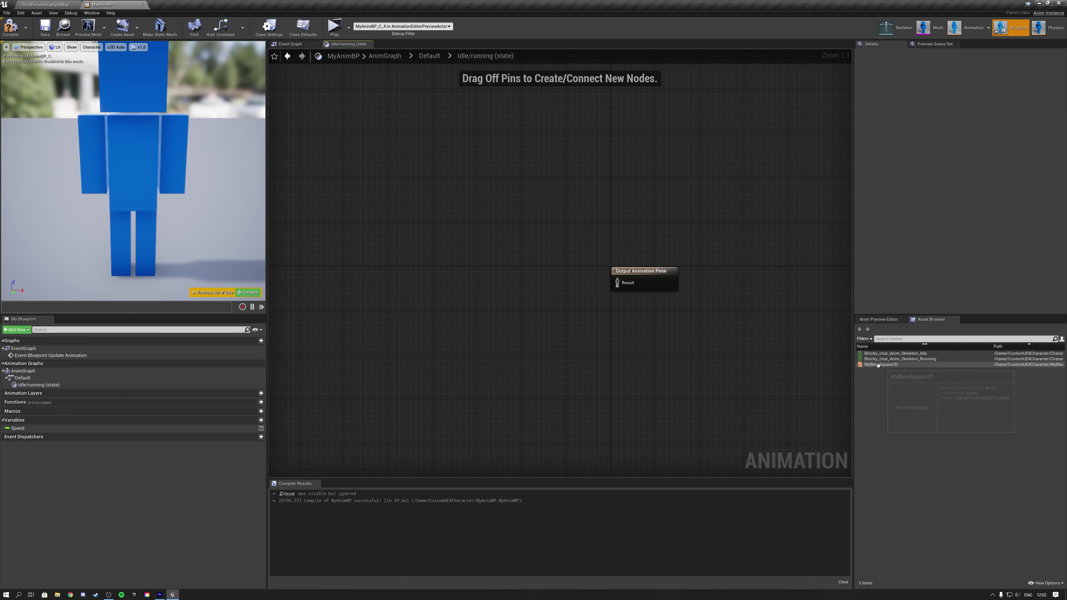
drag(878, 365, 493, 281)
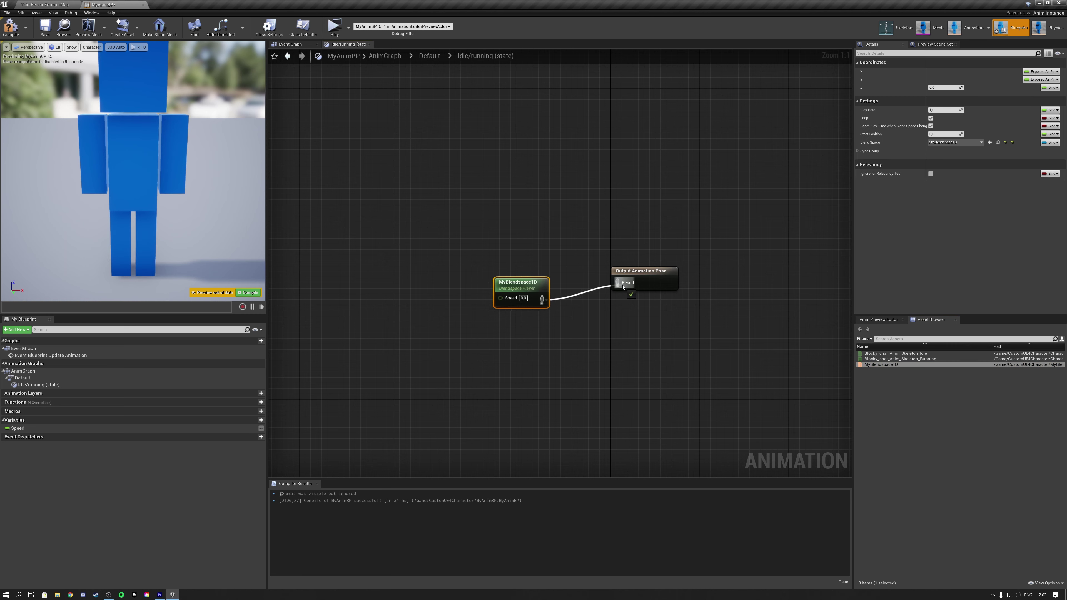
drag(525, 284, 547, 285)
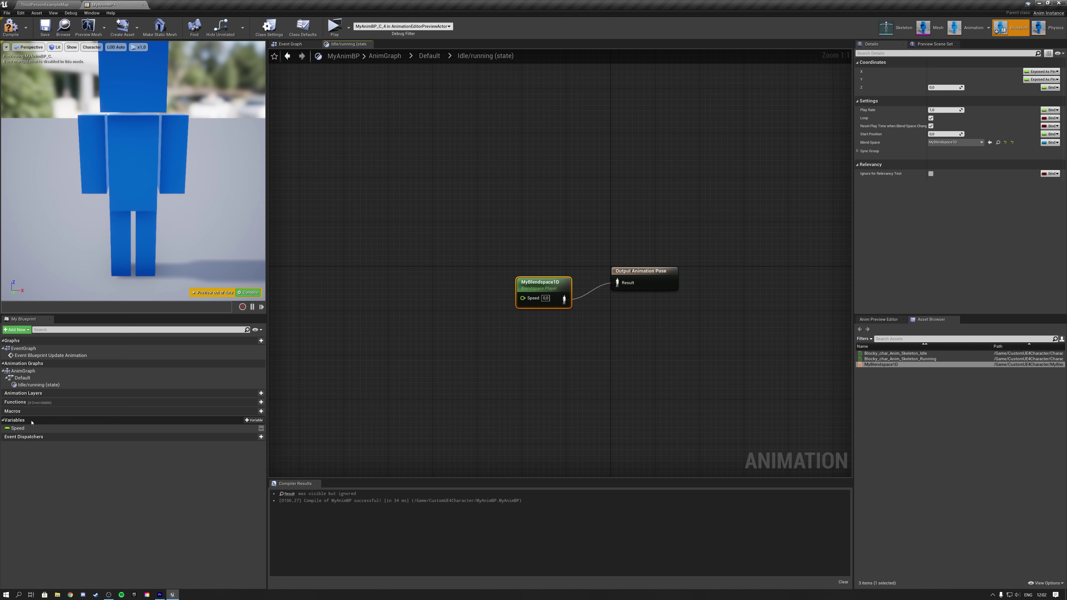
Step: Feed the Speed variable into the blend space's Speed input and compile the blueprint
drag(29, 428, 460, 313)
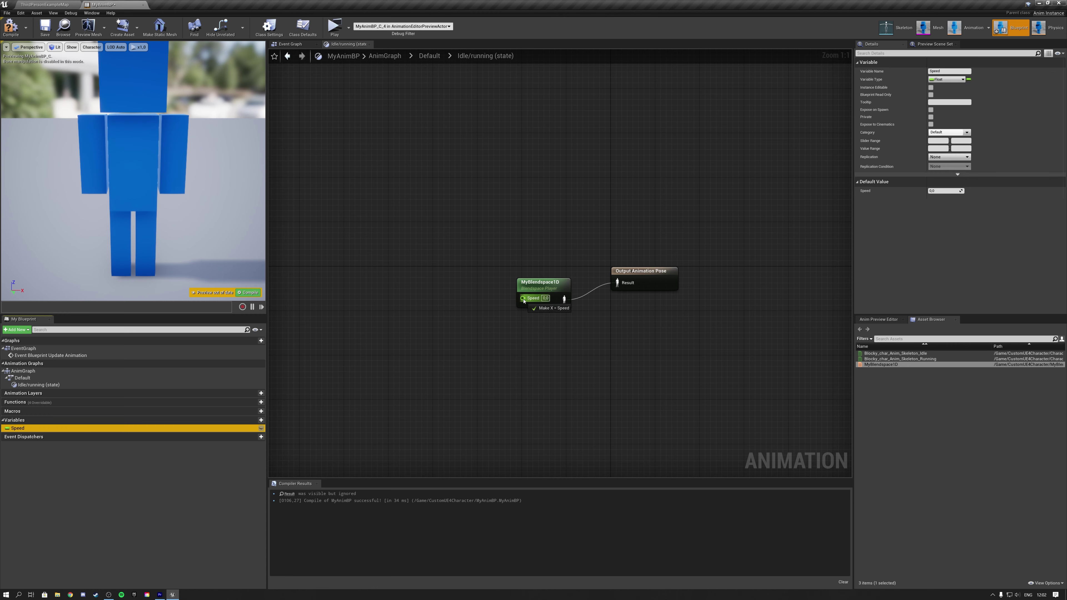
drag(524, 301, 457, 317)
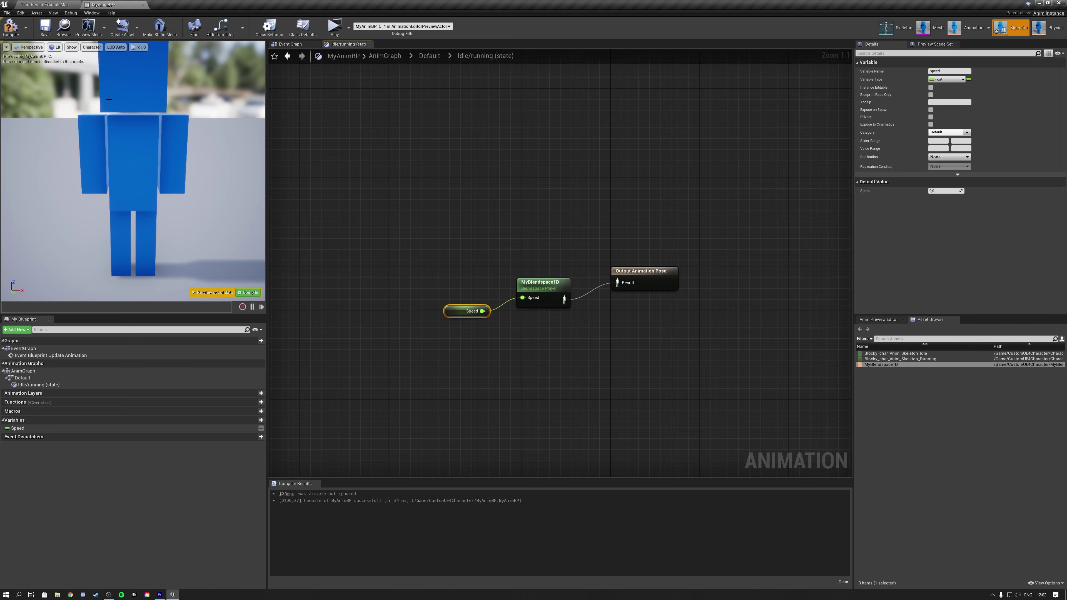
click(9, 28)
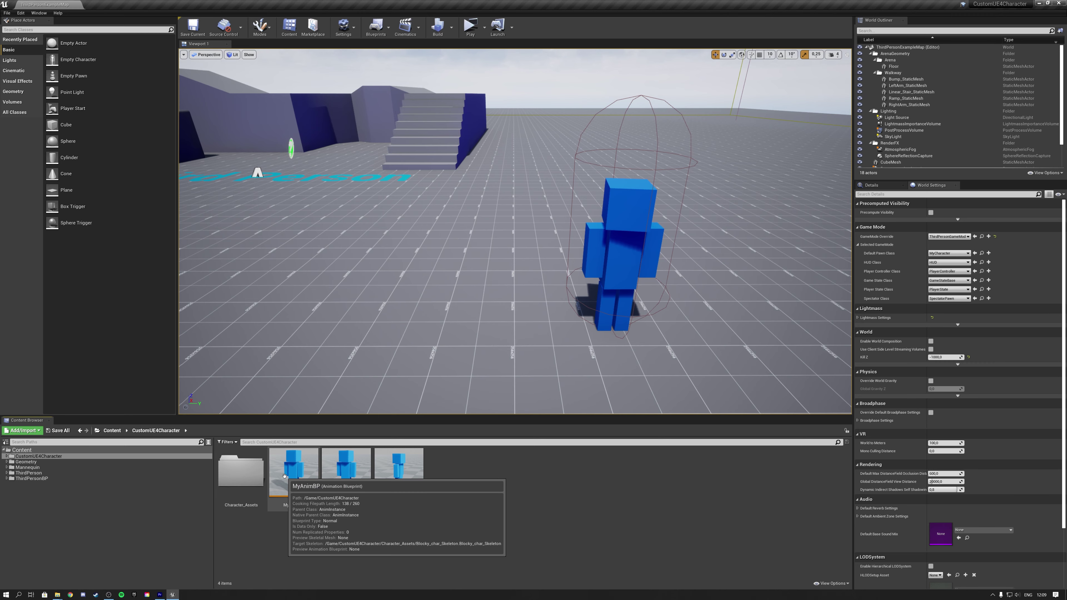
Step: Set MyCharacter's Mesh Anim Class to MyAnimBP_C, compile, and return to ThirdPersonExampleMap
click(292, 472)
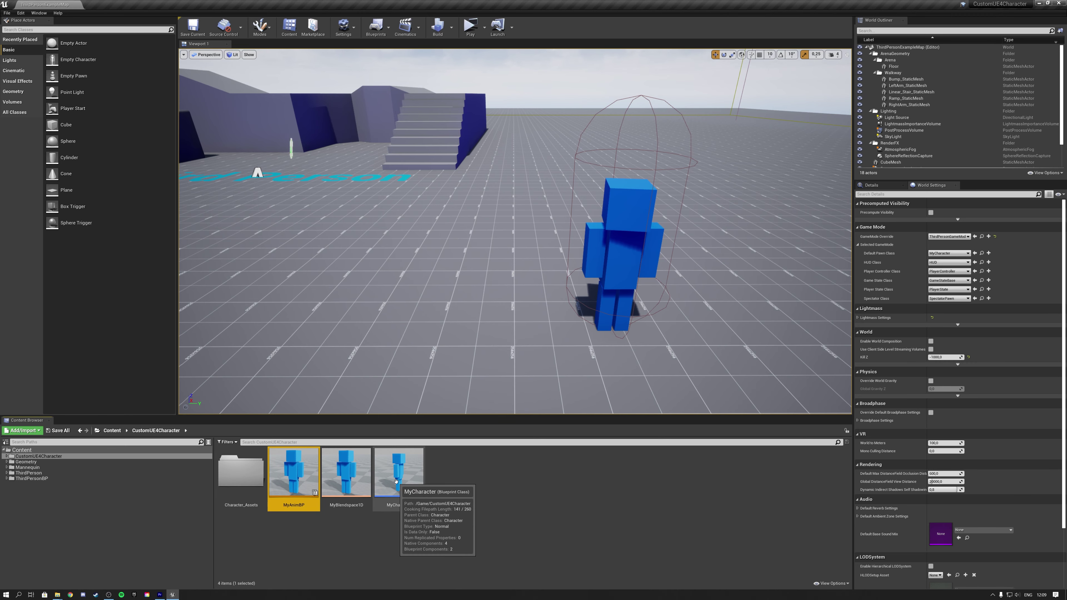
double_click(395, 479)
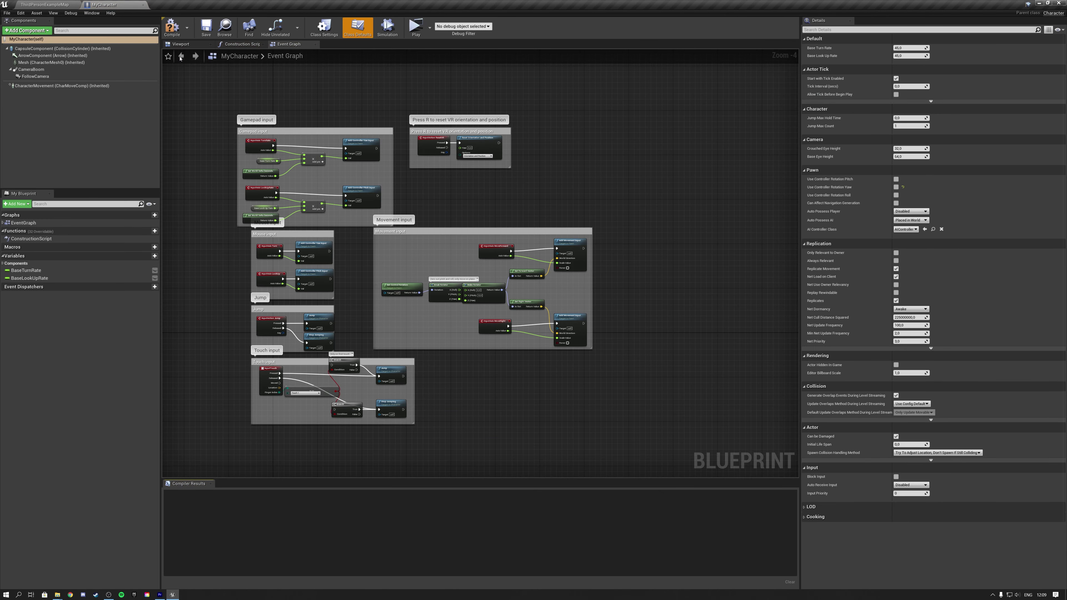
click(181, 43)
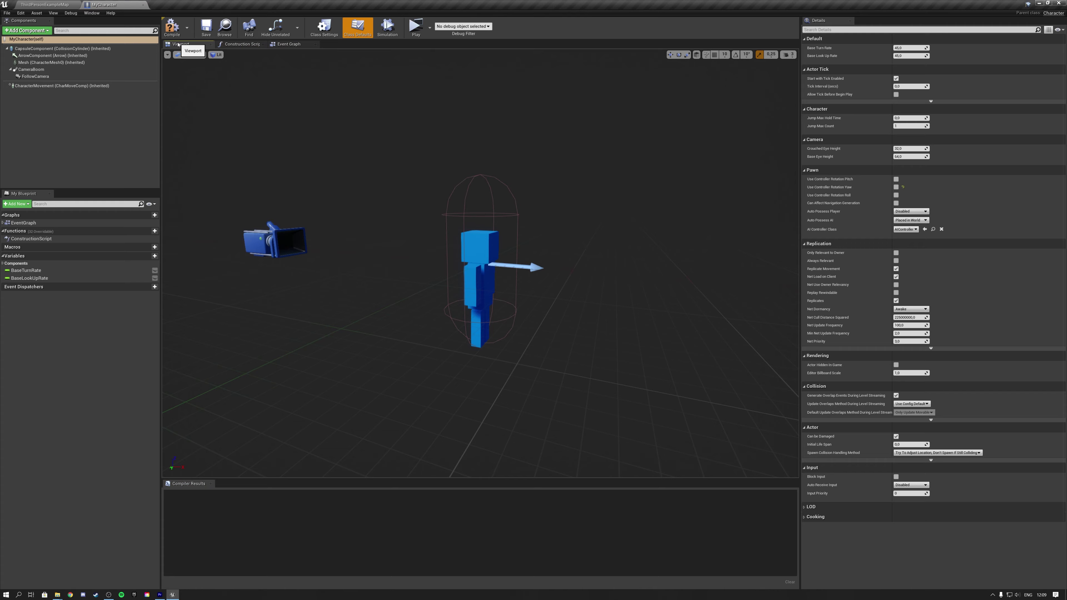
click(47, 64)
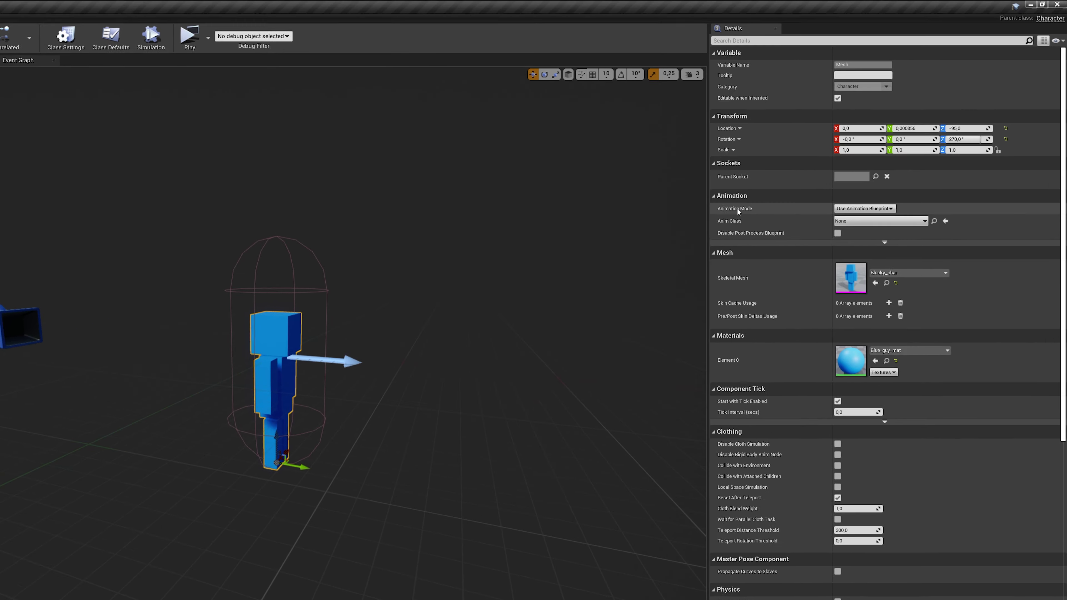
click(881, 220)
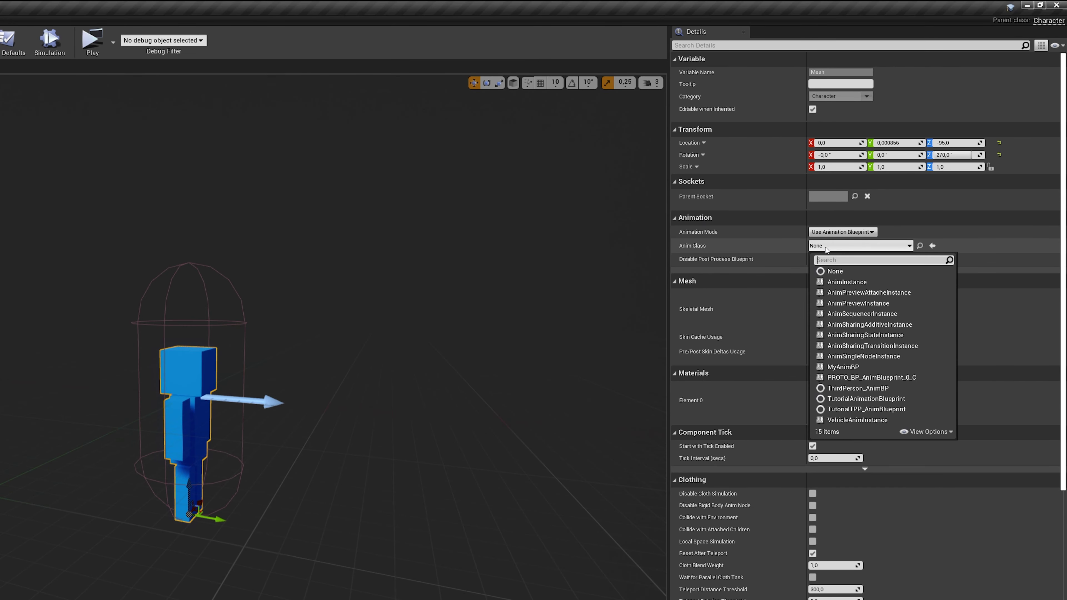
click(841, 367)
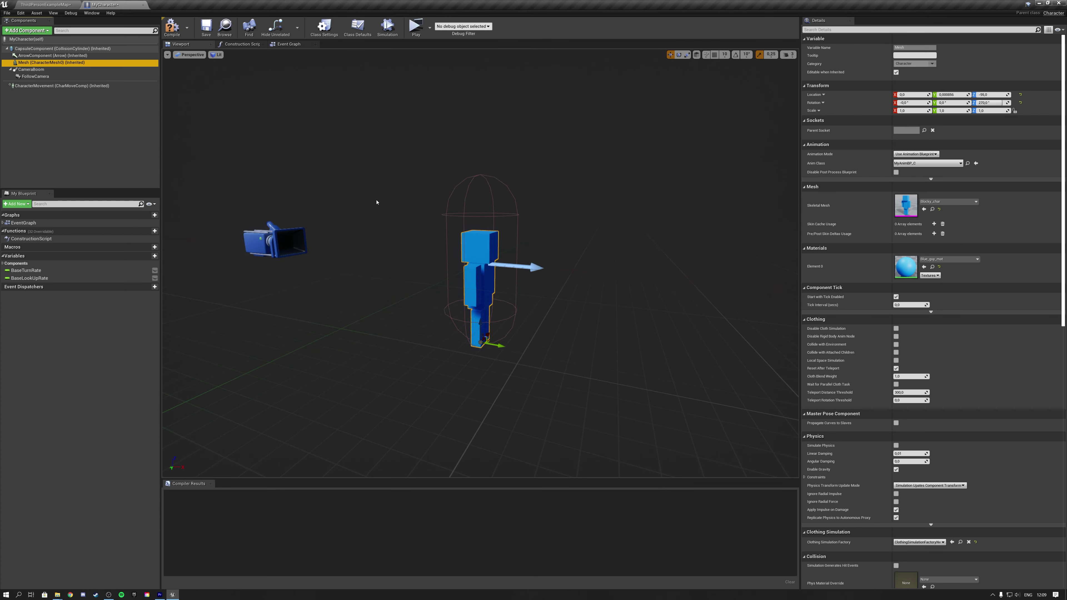
click(168, 27)
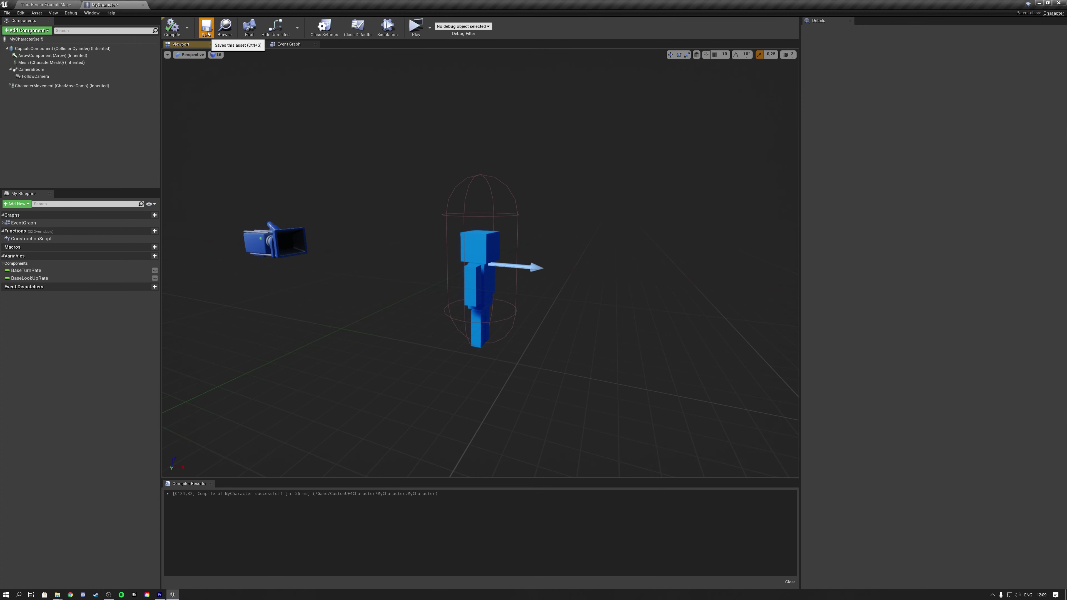
click(54, 5)
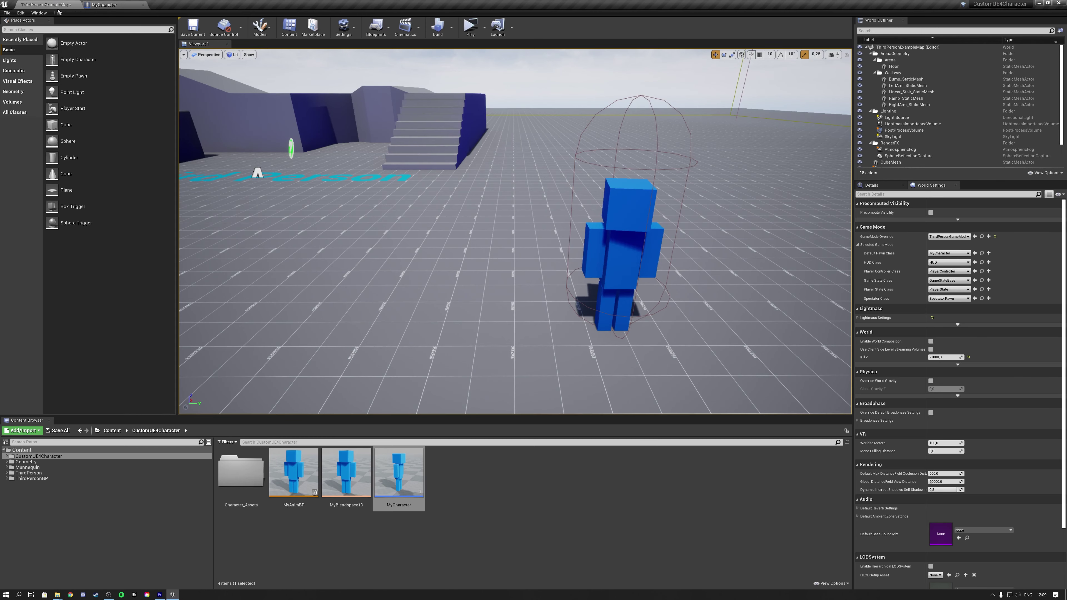
Step: Save all modified assets, confirming the save
click(59, 430)
click(590, 363)
alt+drag(588, 252, 537, 252)
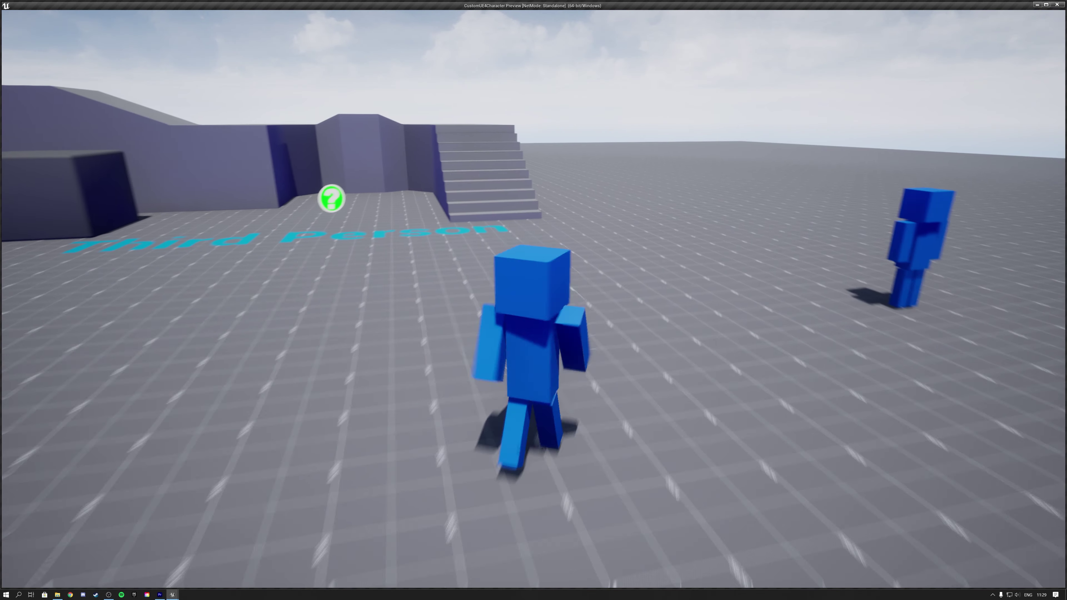
Step: Walk the blue character forward and back across the floor with W and S
key(w)
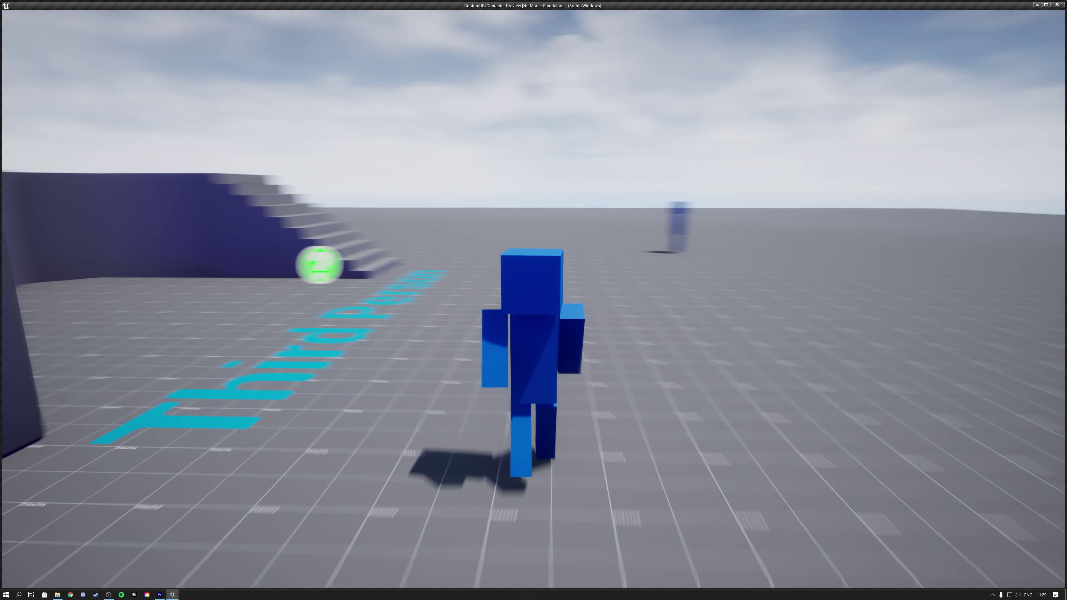
key(s)
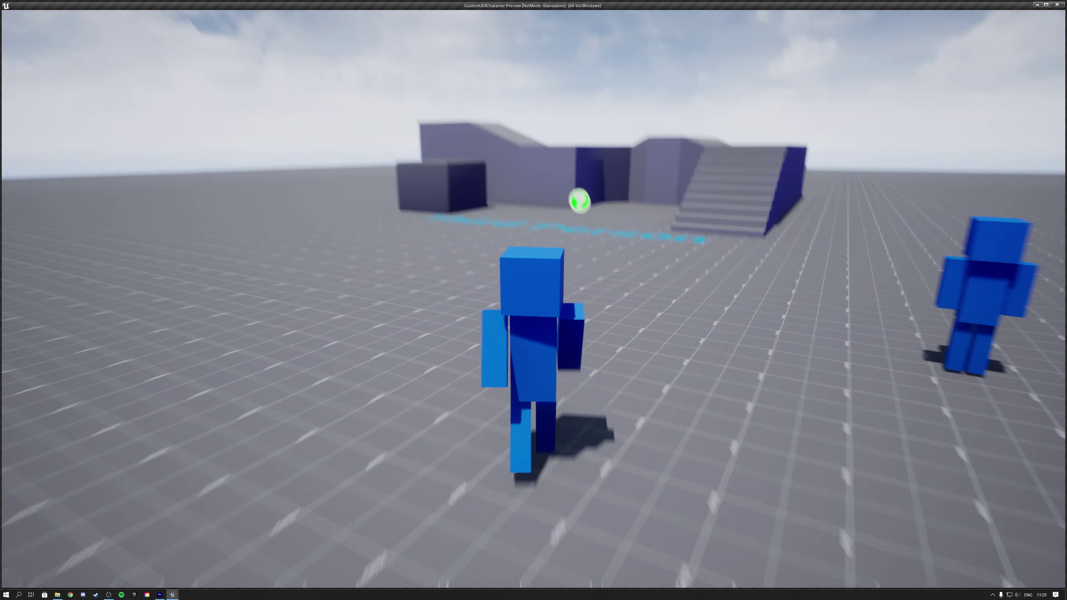
key(w)
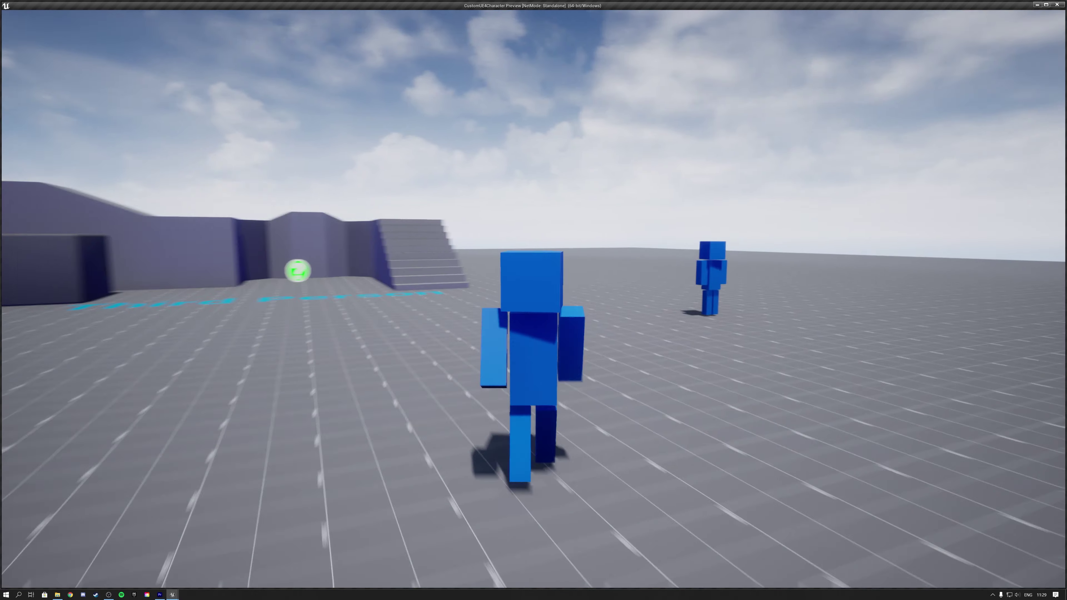